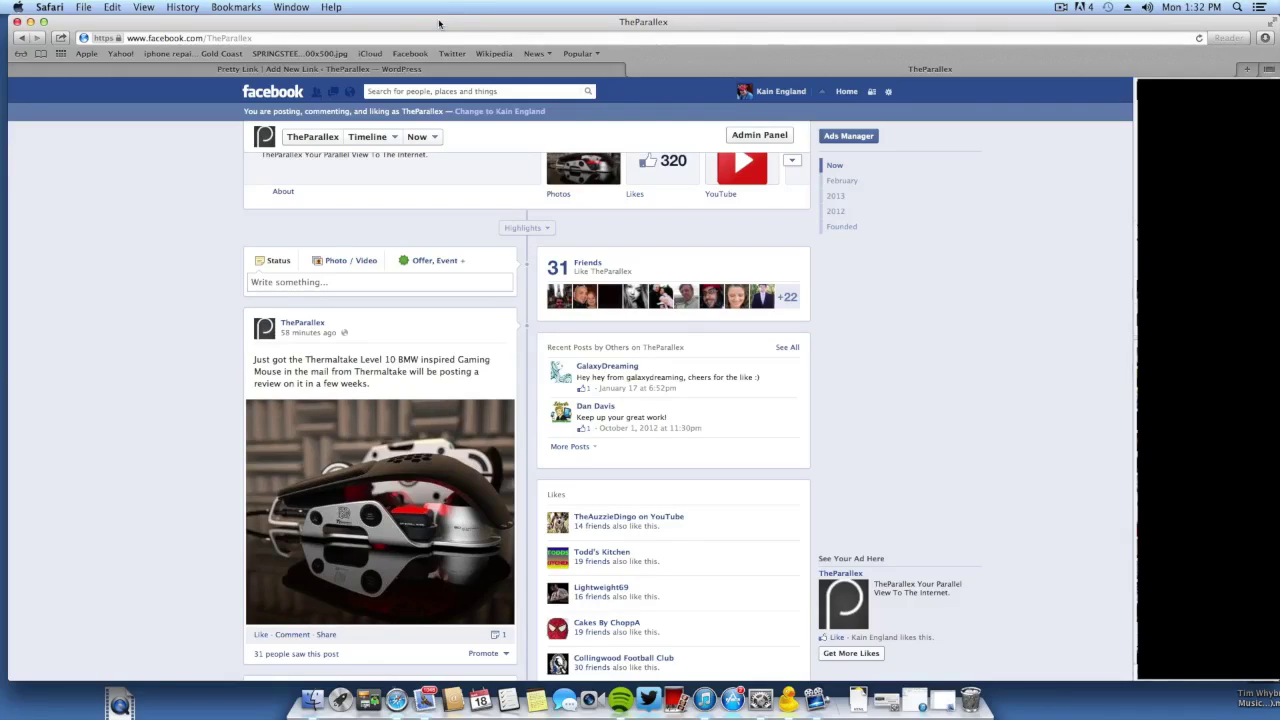
# Load youtube.com and go to the YouTube account settings.
pyautogui.click(594, 38)
pyautogui.write('youtube')
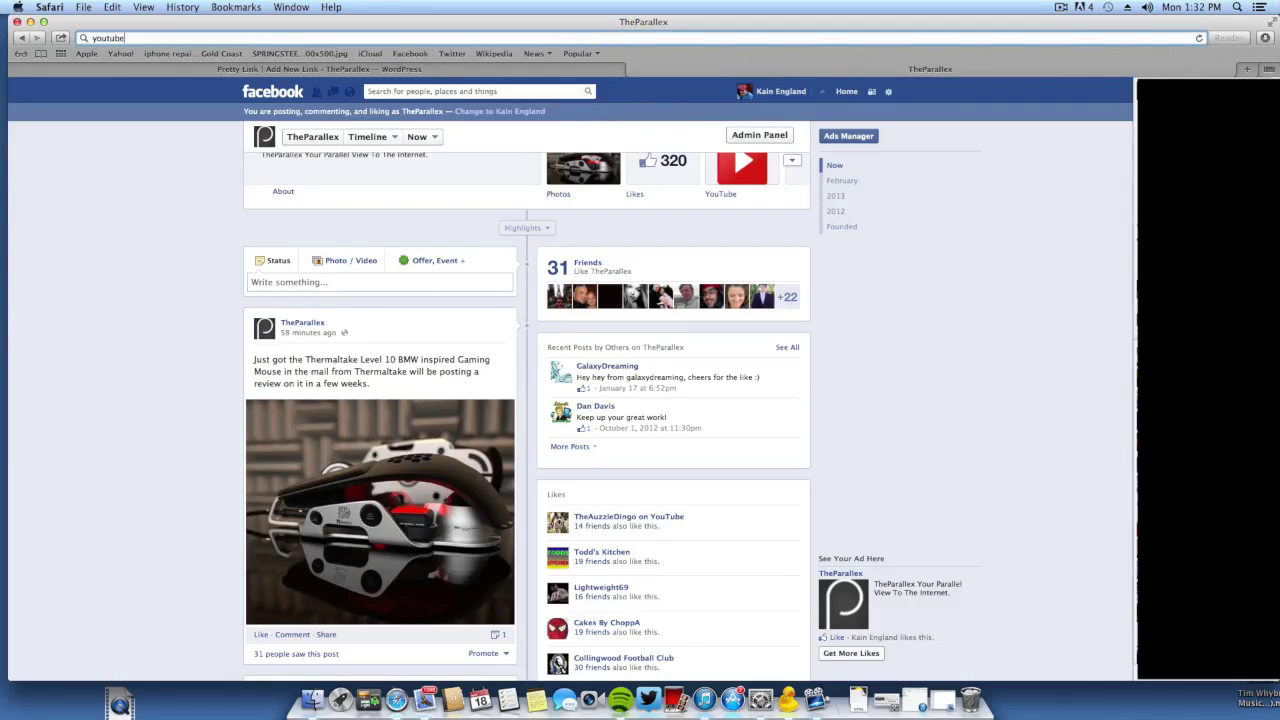
pyautogui.write('.com')
pyautogui.press('Return')
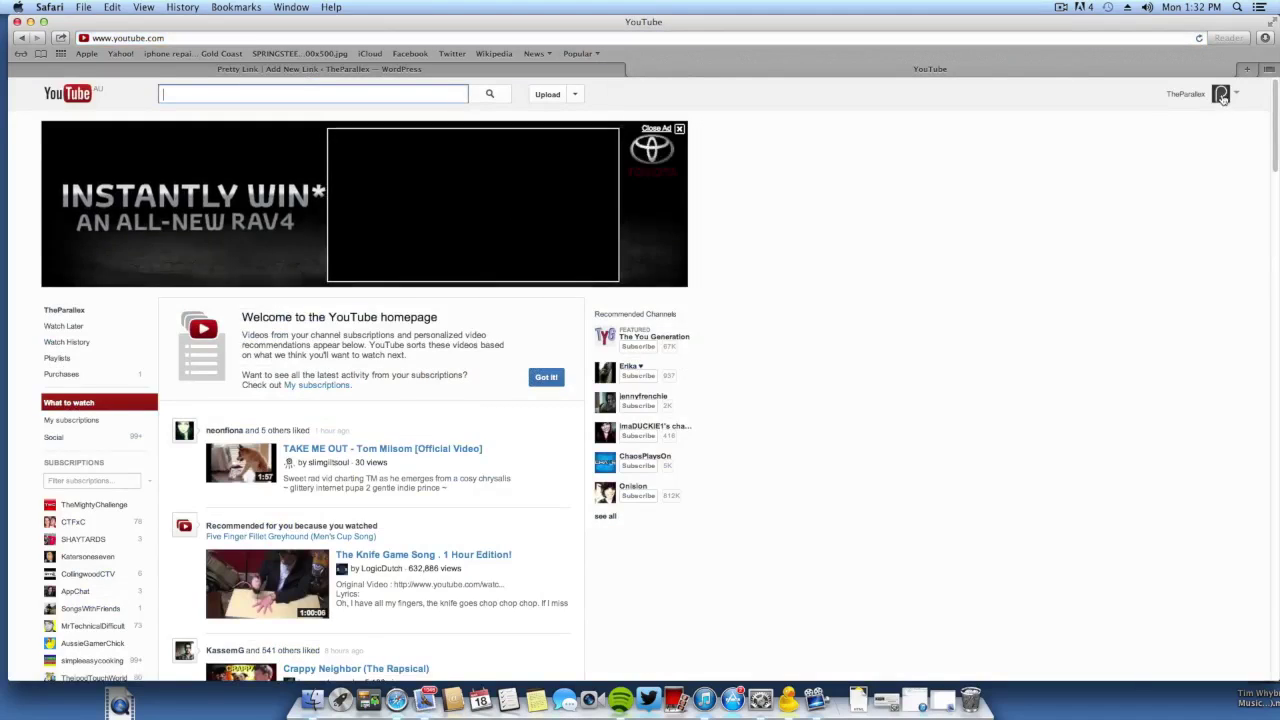
pyautogui.click(1222, 96)
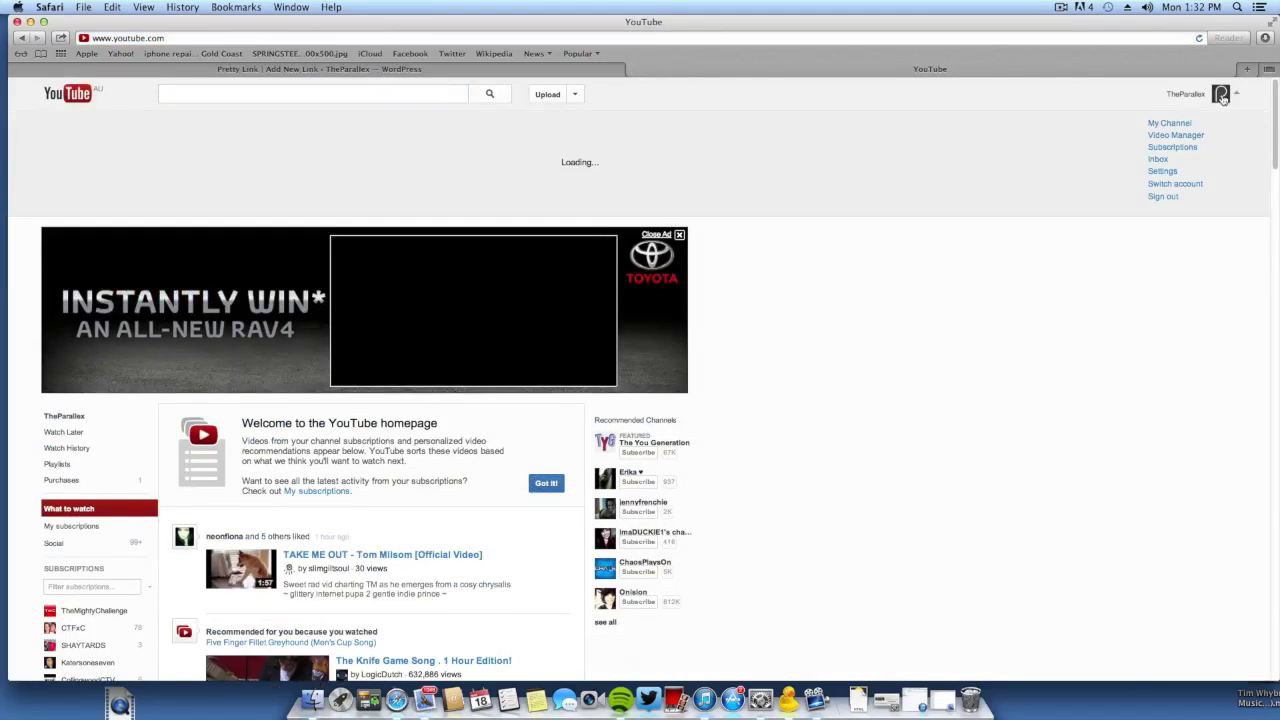
pyautogui.click(1171, 174)
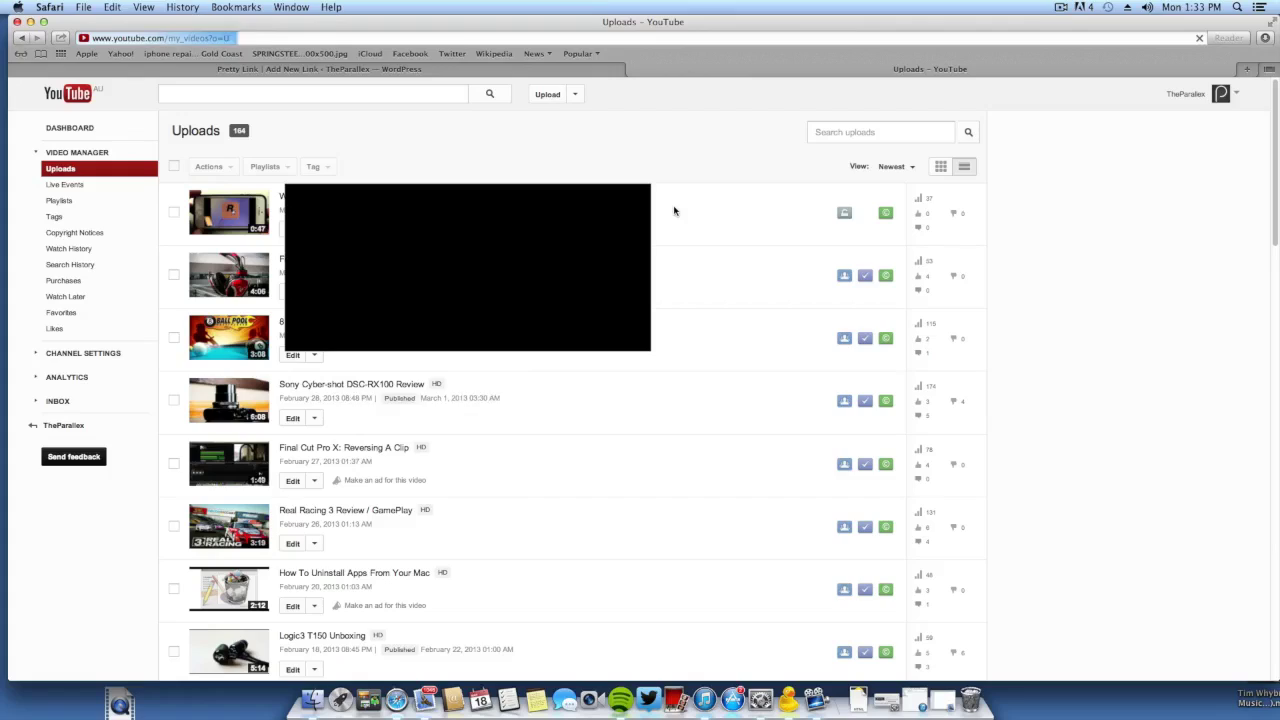
# Check the associated website theparallex.com in Advanced channel settings, then return to WordPress.
pyautogui.click(122, 351)
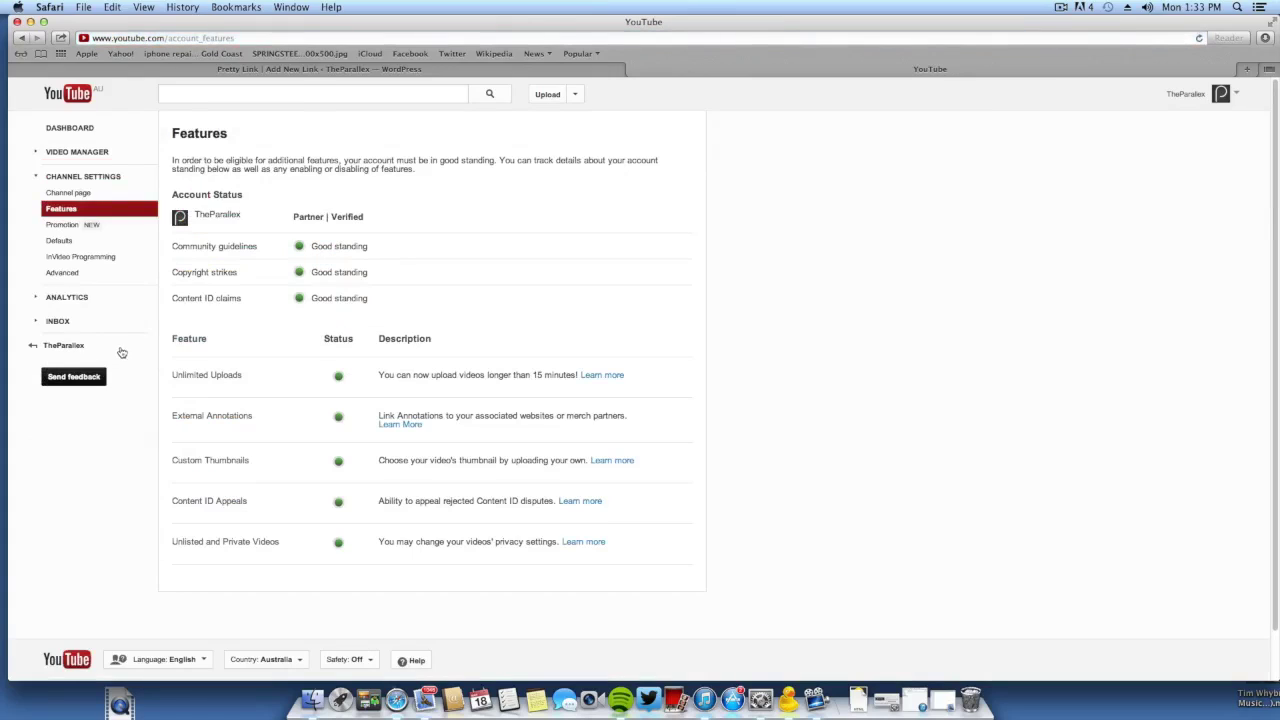
pyautogui.click(82, 277)
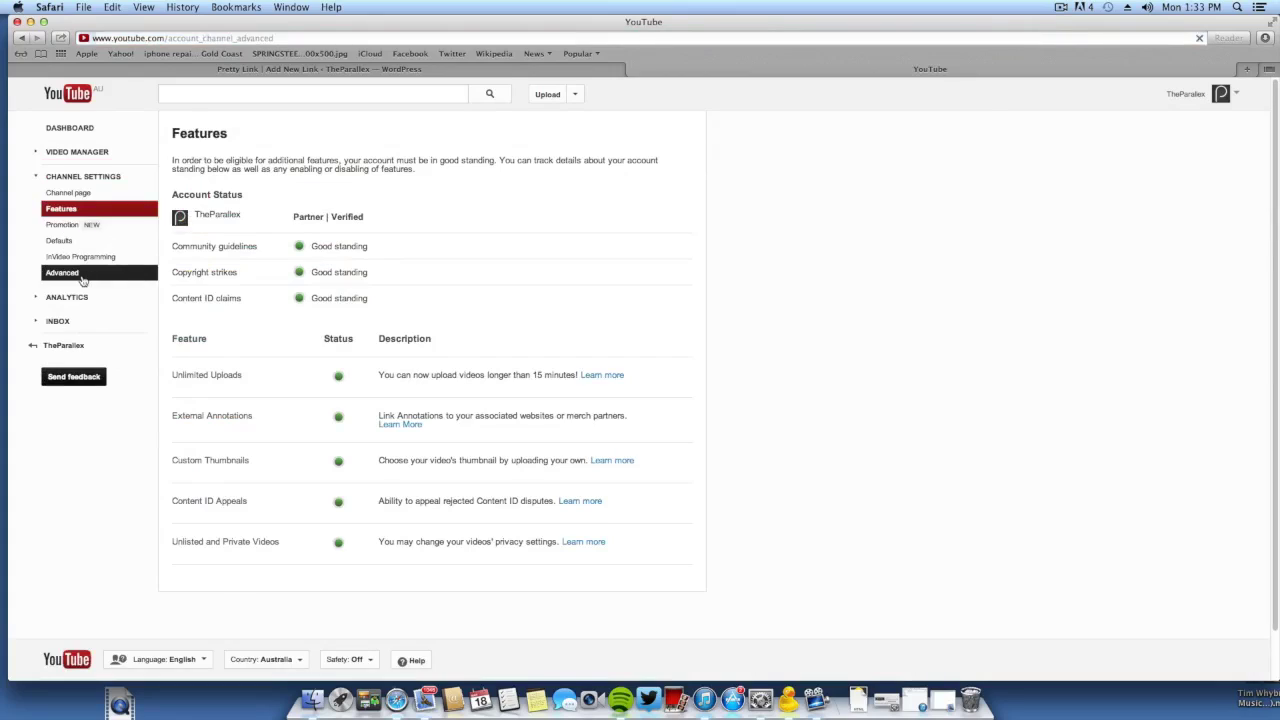
pyautogui.scroll(-1, 92, 285)
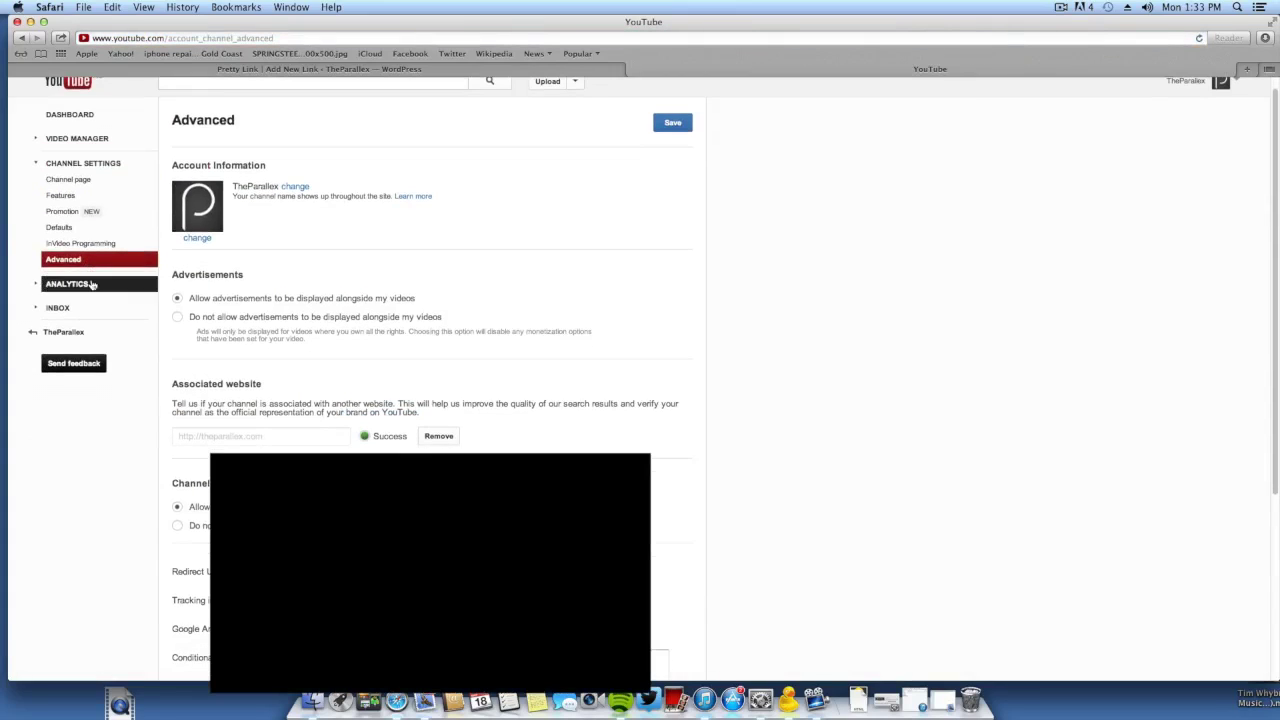
pyautogui.scroll(-4, 92, 285)
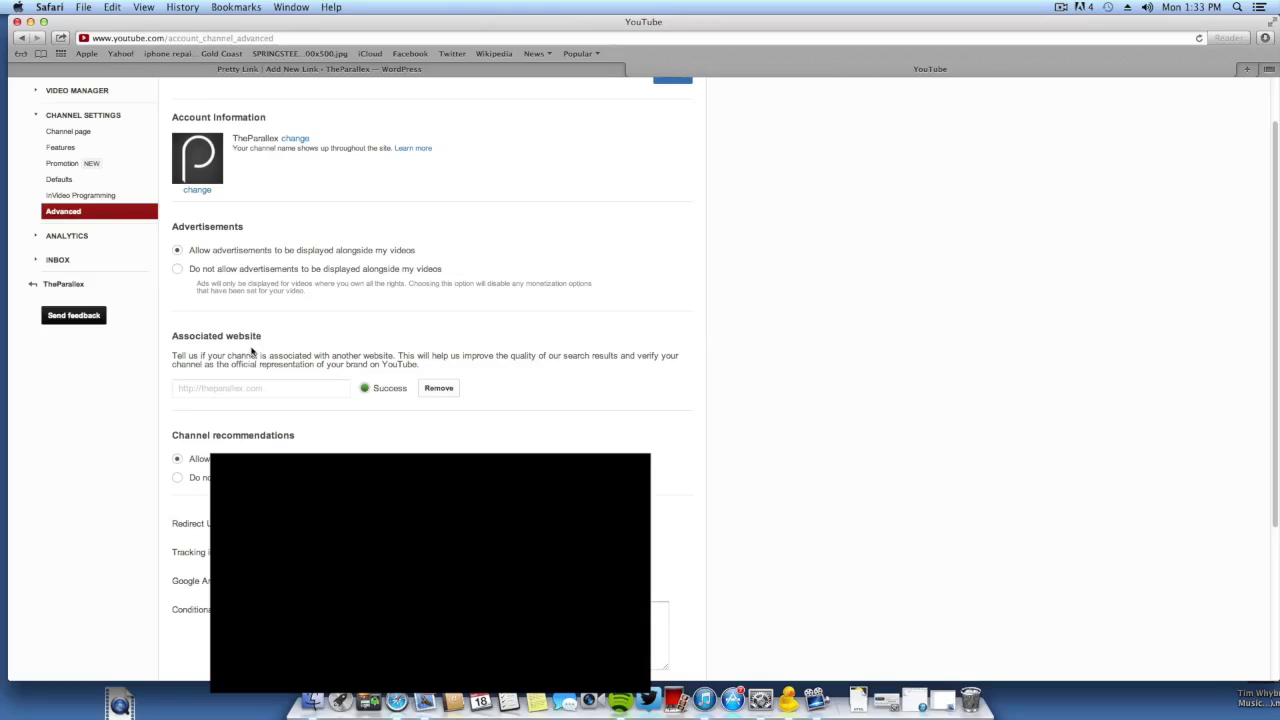
pyautogui.doubleClick(285, 397)
pyautogui.scroll(-1, 273, 397)
pyautogui.scroll(3, 273, 397)
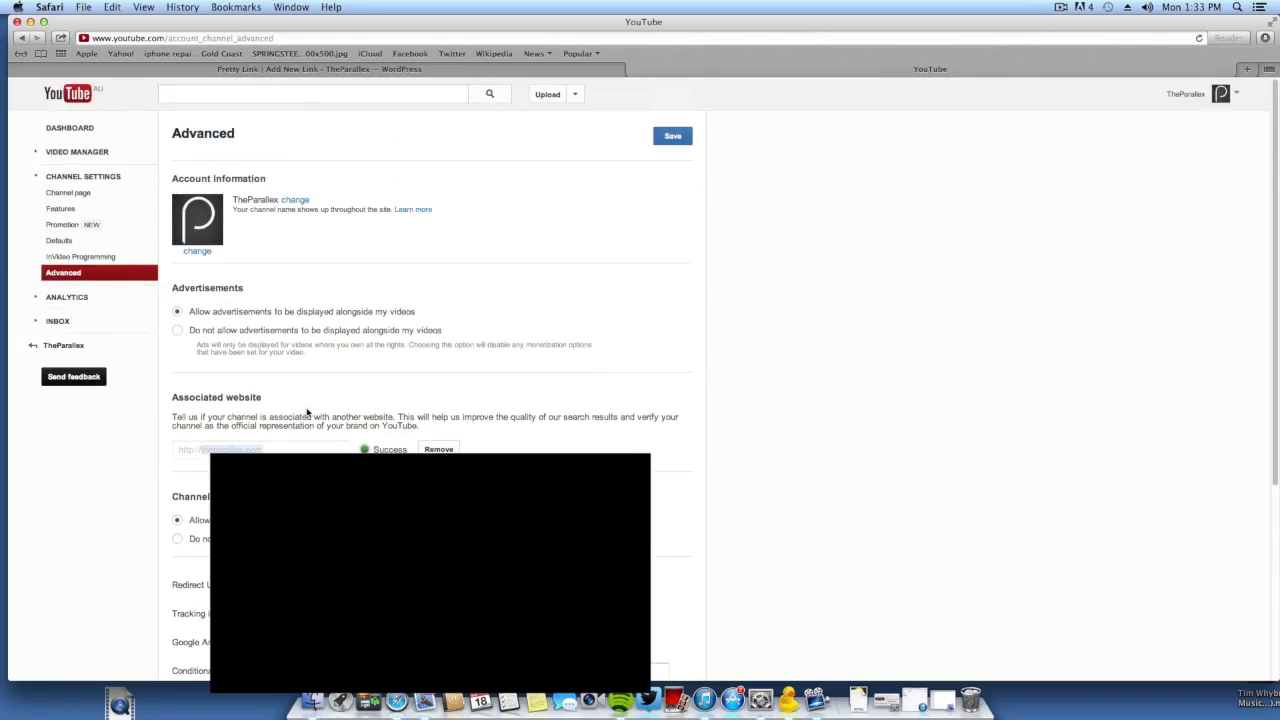
pyautogui.click(220, 69)
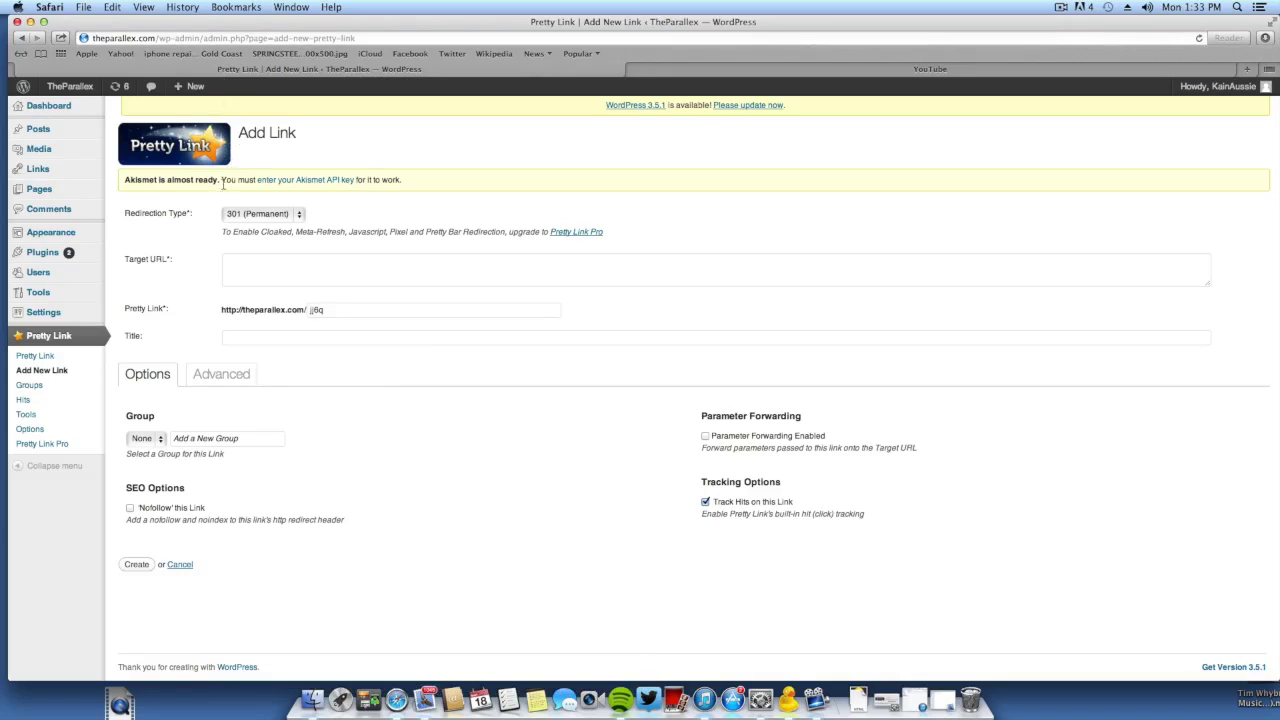
# Search Plugins > Add New for 'pretty link' and confirm Pretty Link Lite 1.6.3 is installed.
pyautogui.click(43, 252)
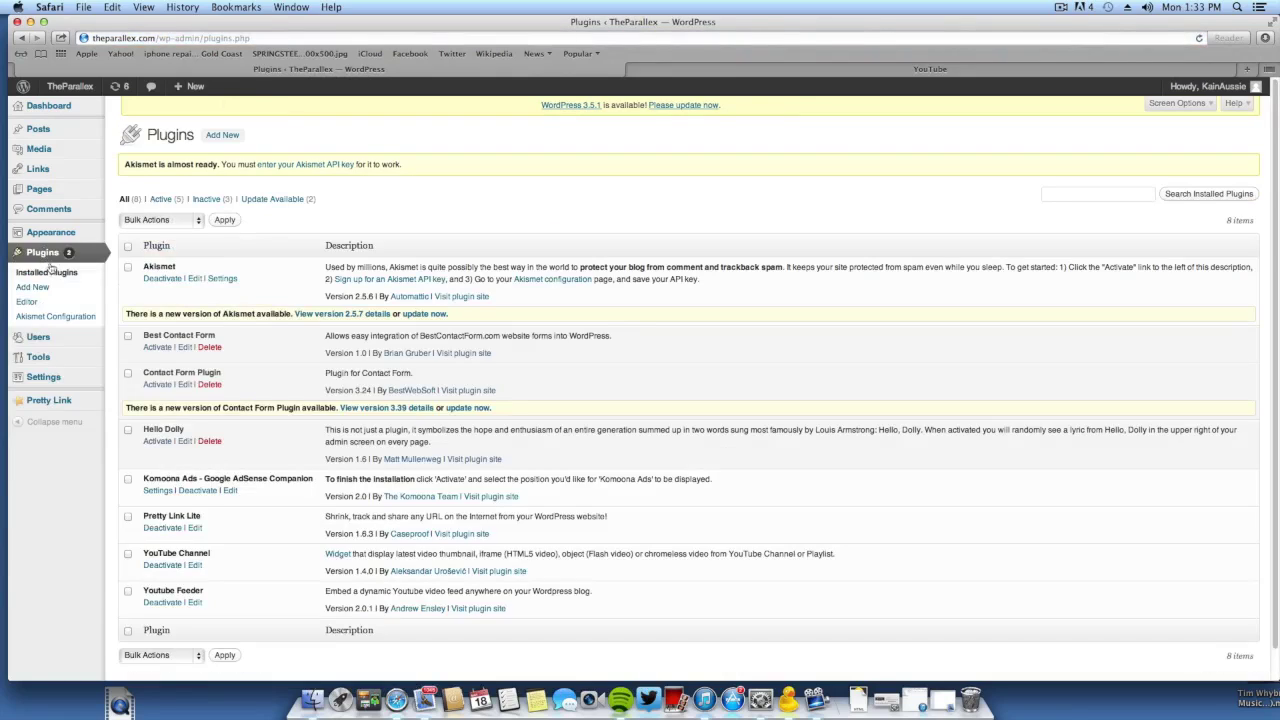
pyautogui.click(45, 289)
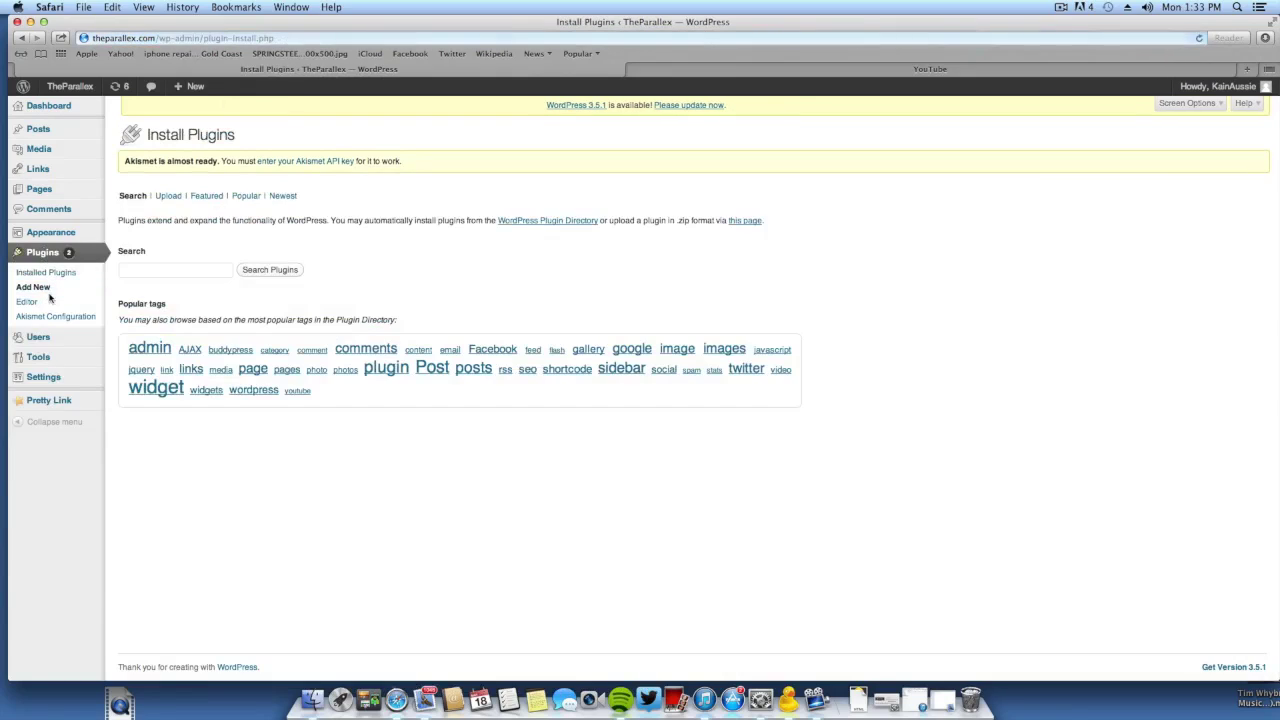
pyautogui.click(136, 266)
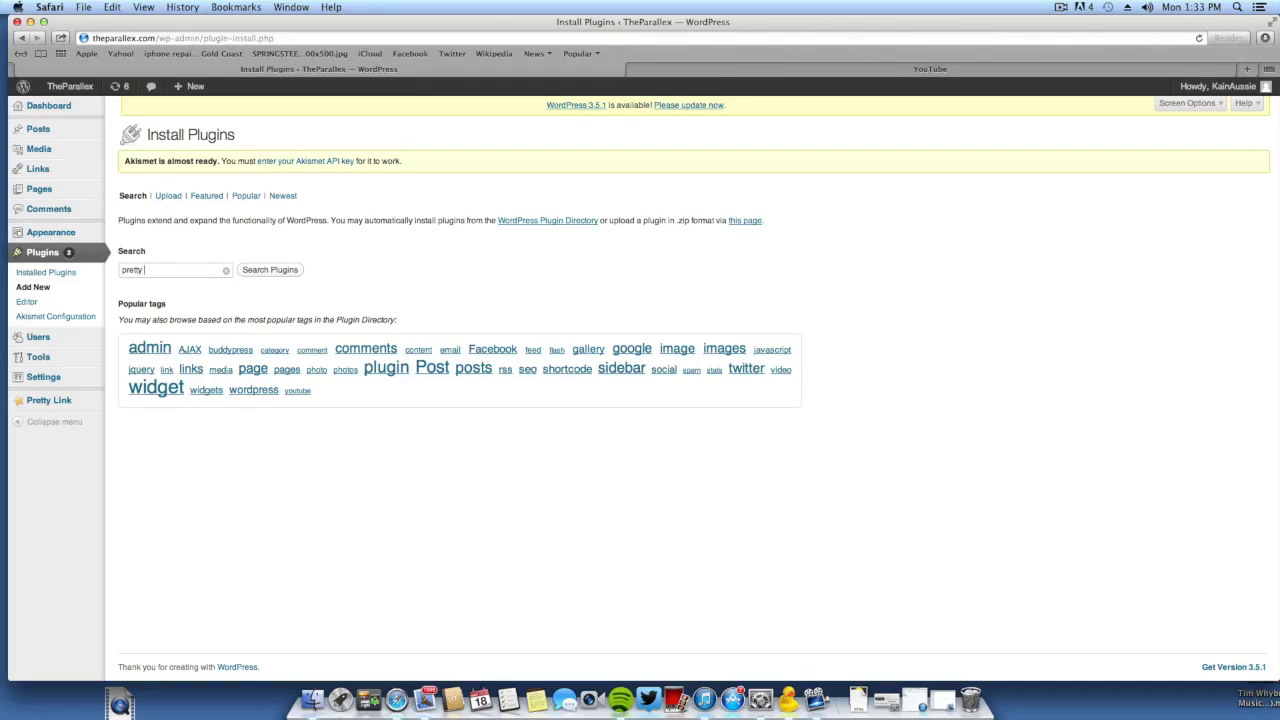
pyautogui.write('pretty link')
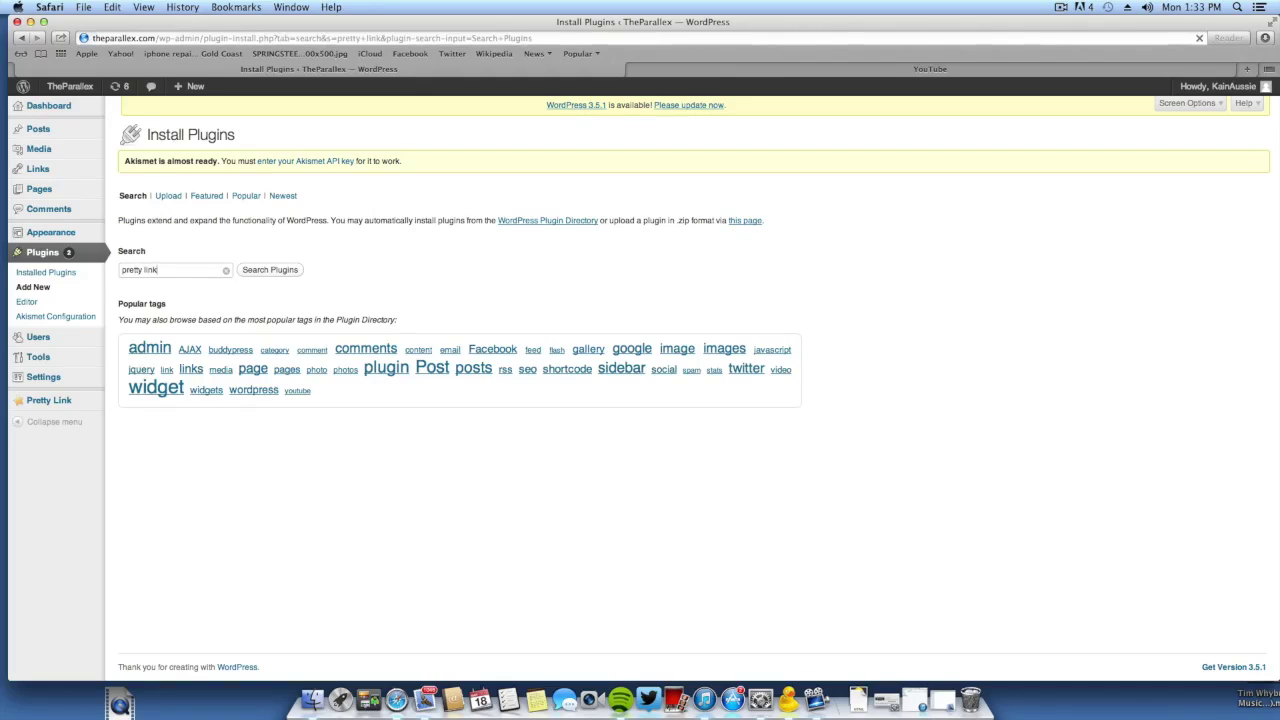
pyautogui.press('Return')
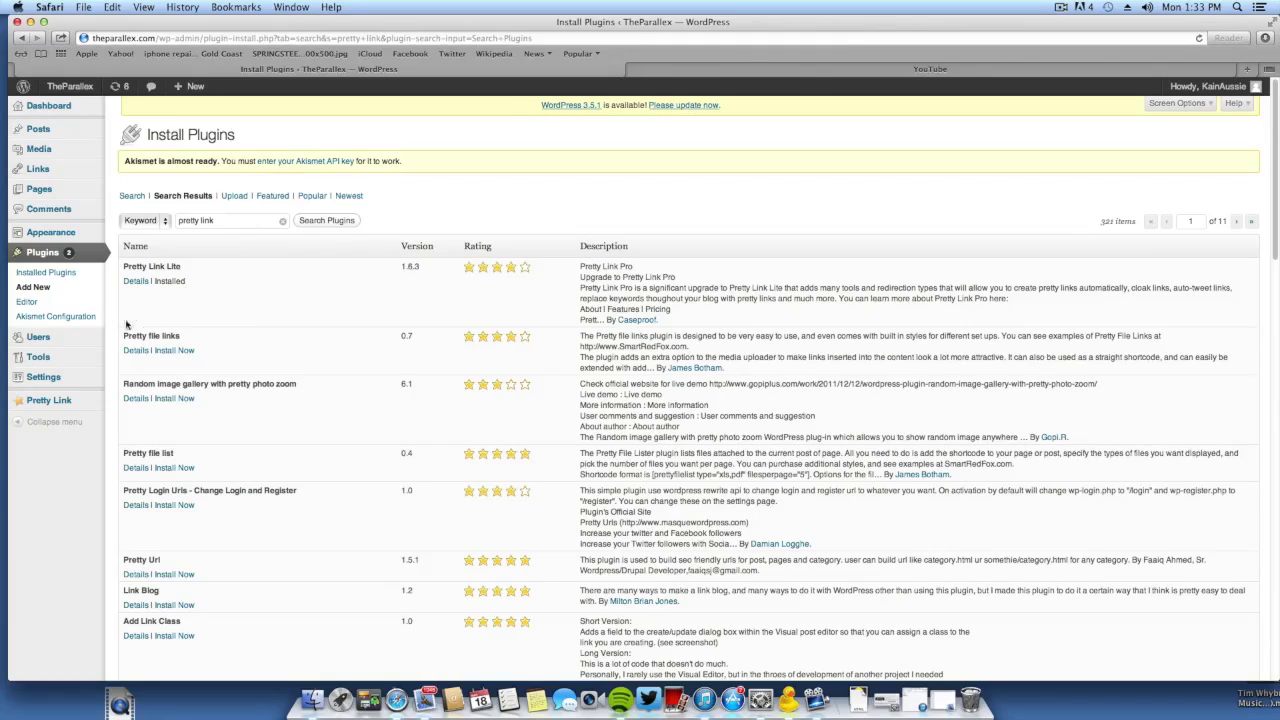
pyautogui.moveTo(43, 405)
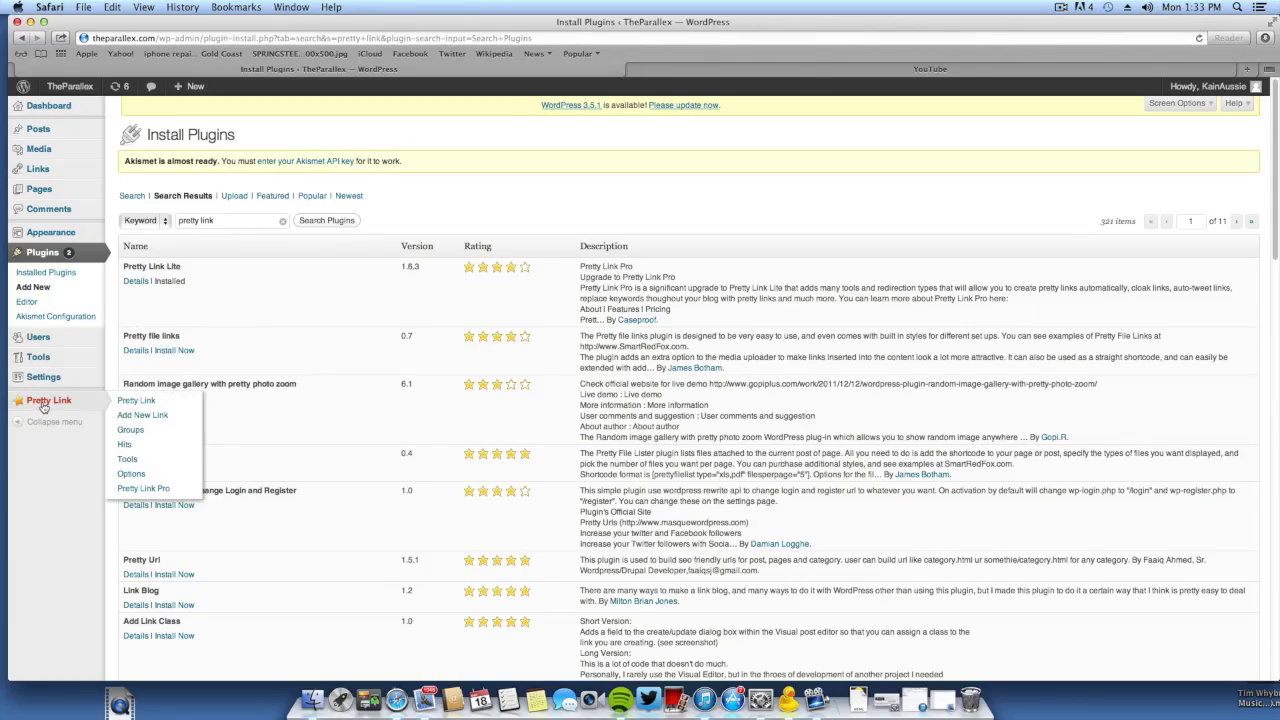
# Start a new Pretty Link with a 301 permanent redirect.
pyautogui.click(43, 403)
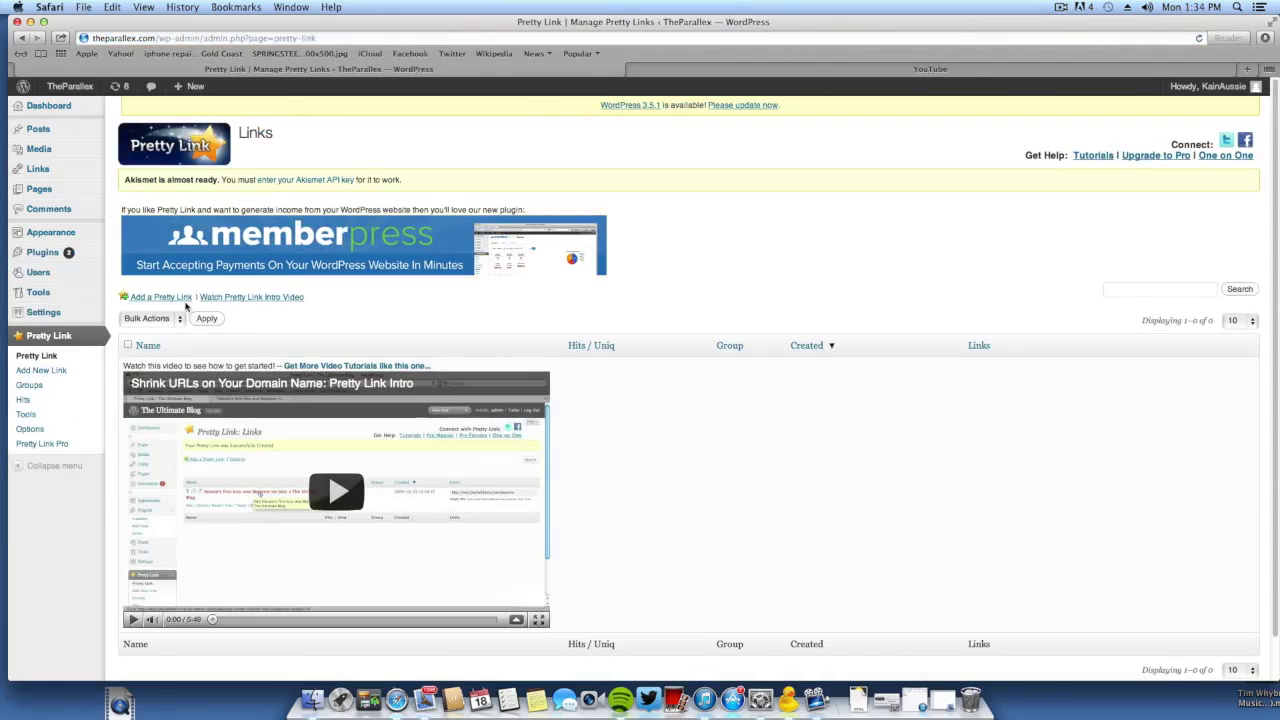
pyautogui.click(180, 299)
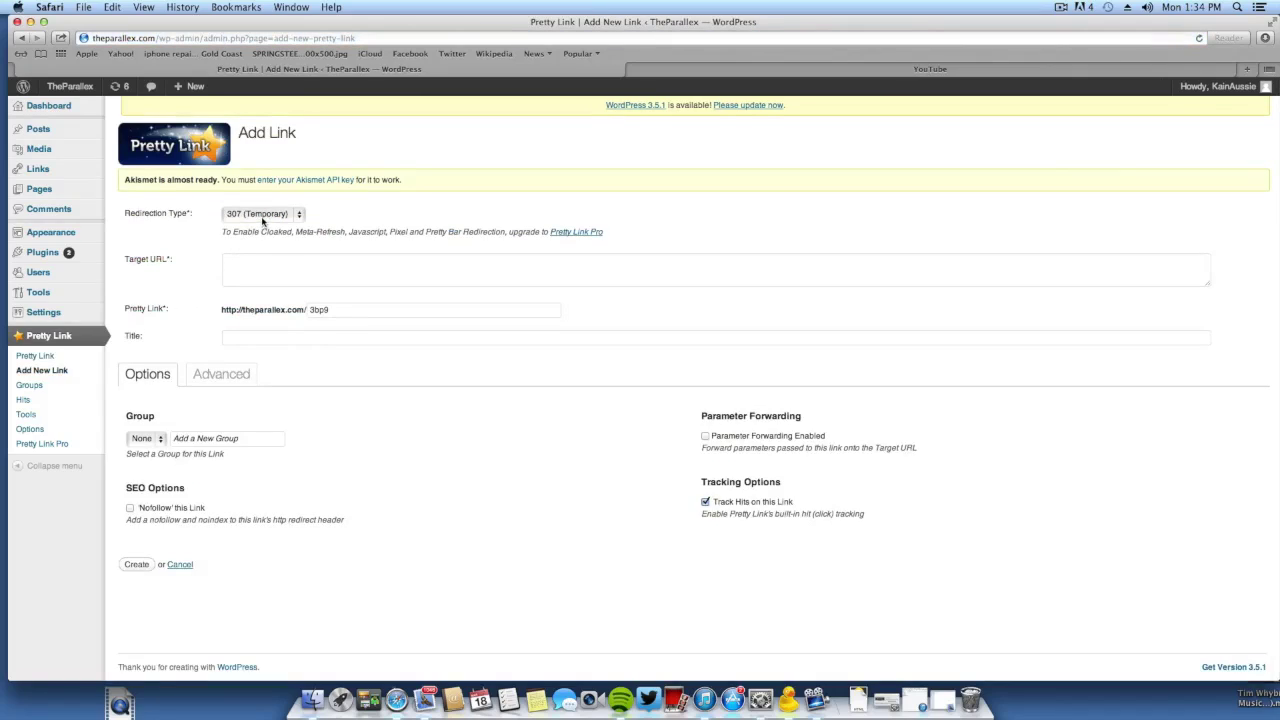
pyautogui.click(263, 219)
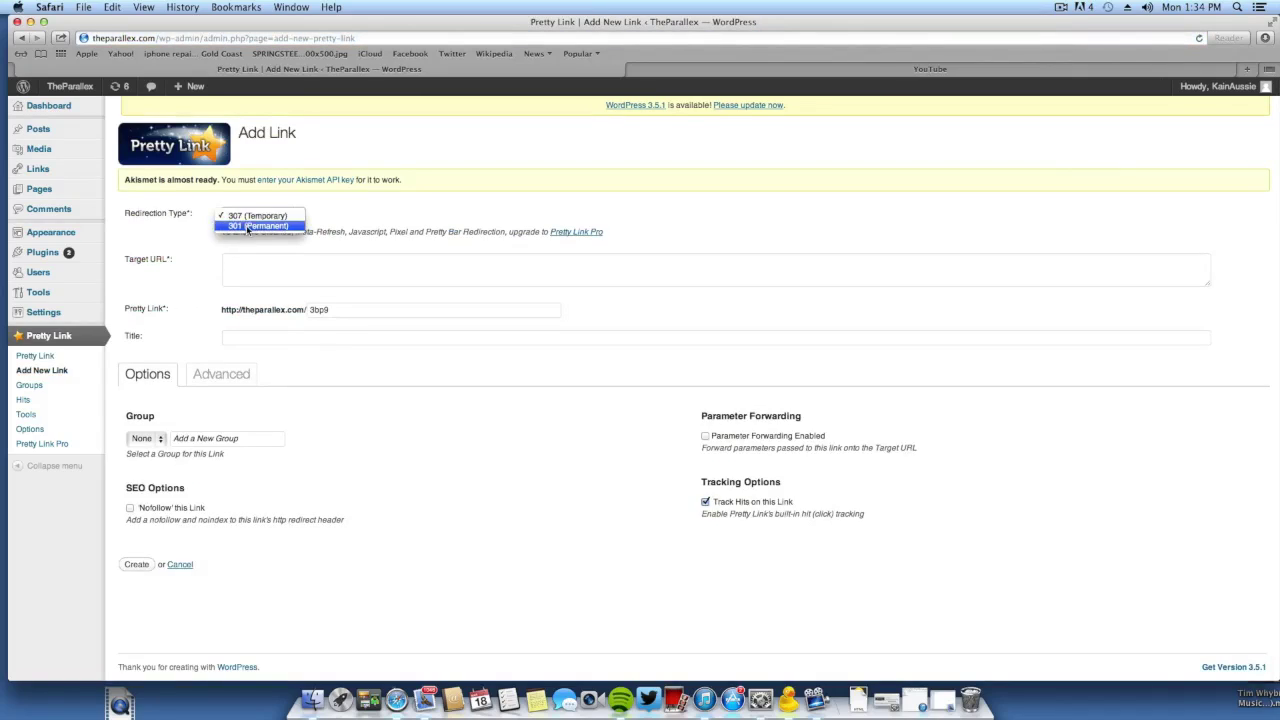
pyautogui.click(248, 227)
pyautogui.click(258, 263)
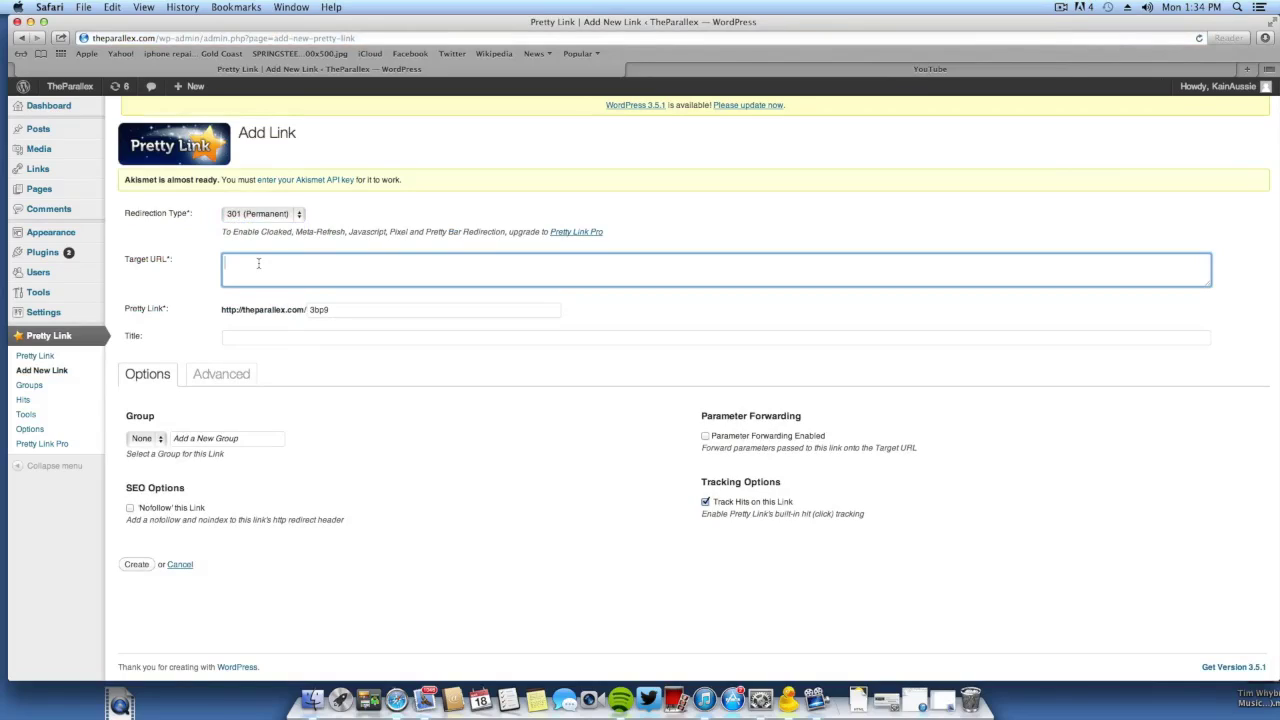
pyautogui.write('www.facebook.com/theparallex')
pyautogui.moveTo(378, 313); pyautogui.dragTo(306, 313)
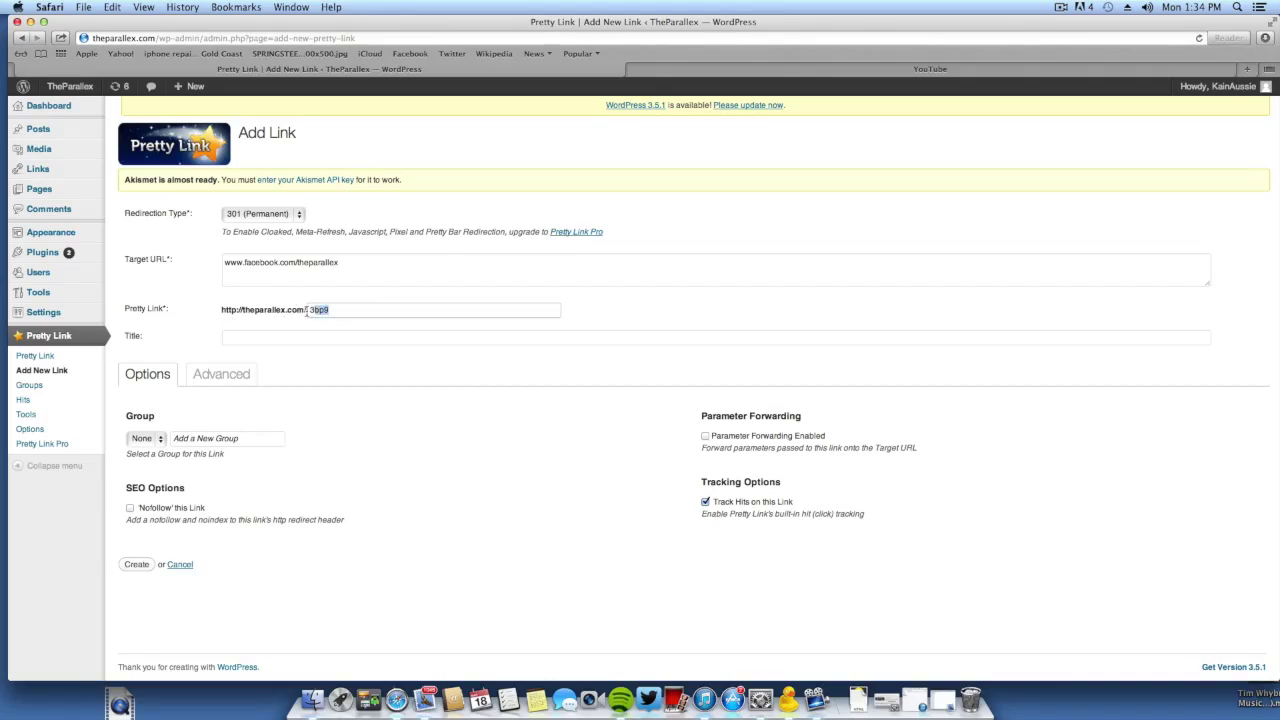
pyautogui.write('facebook')
pyautogui.click(247, 336)
pyautogui.write('ThePara')
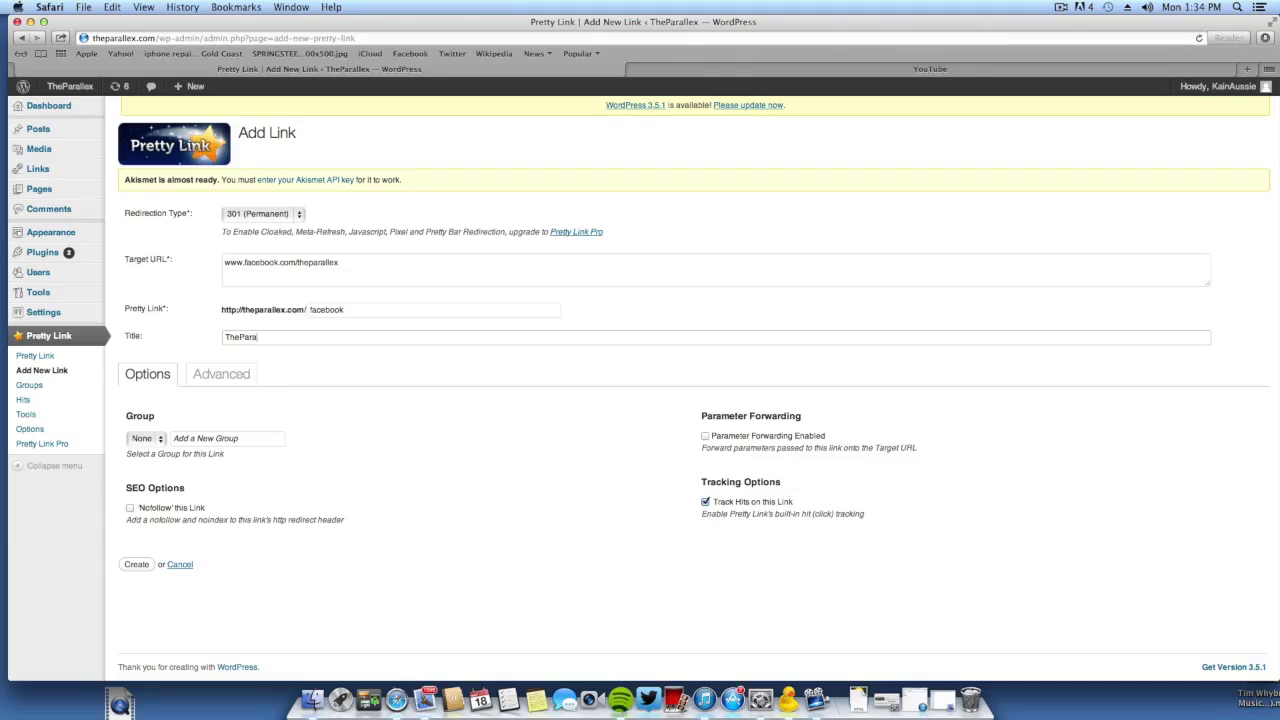
pyautogui.write('llex Facebook page')
pyautogui.click(350, 462)
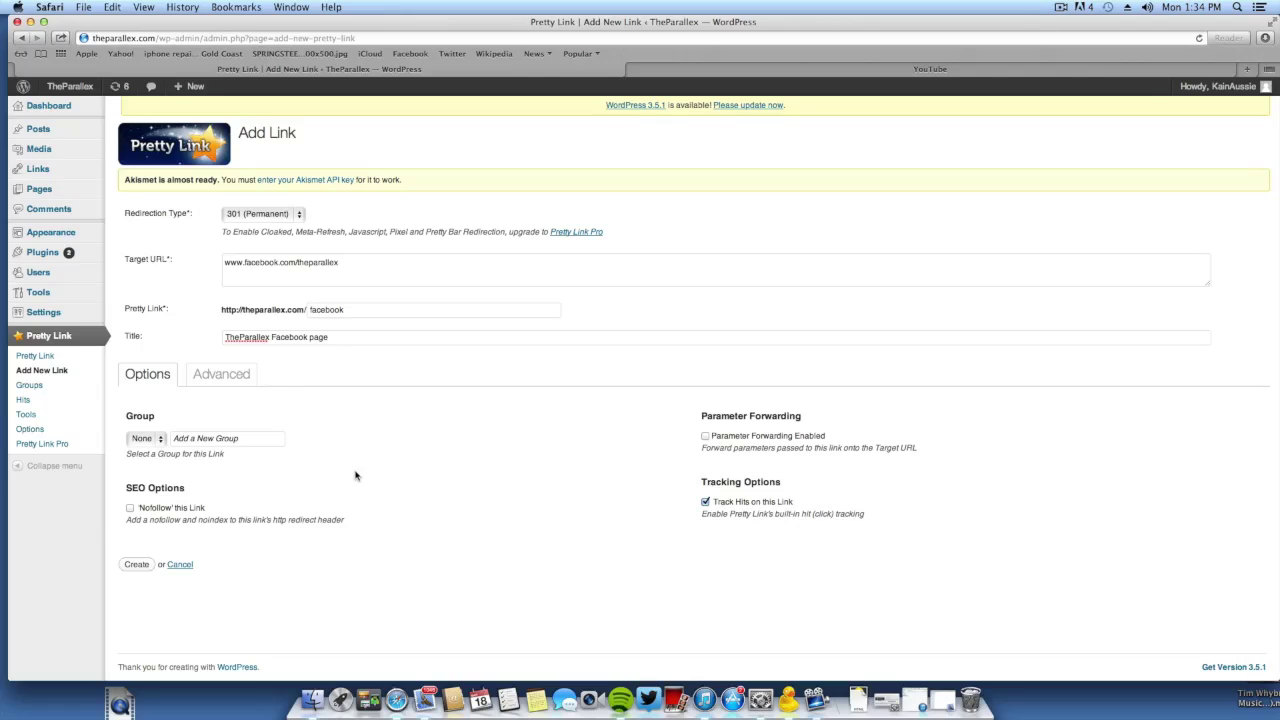
pyautogui.click(233, 376)
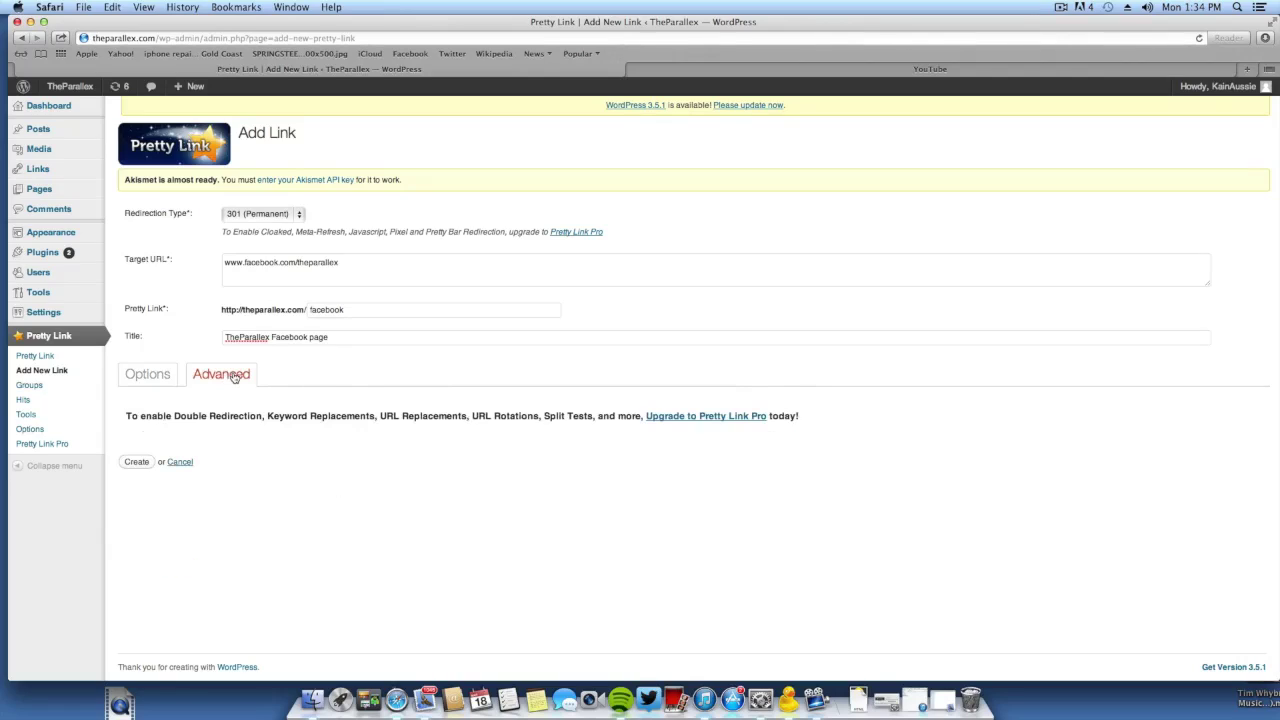
pyautogui.click(128, 377)
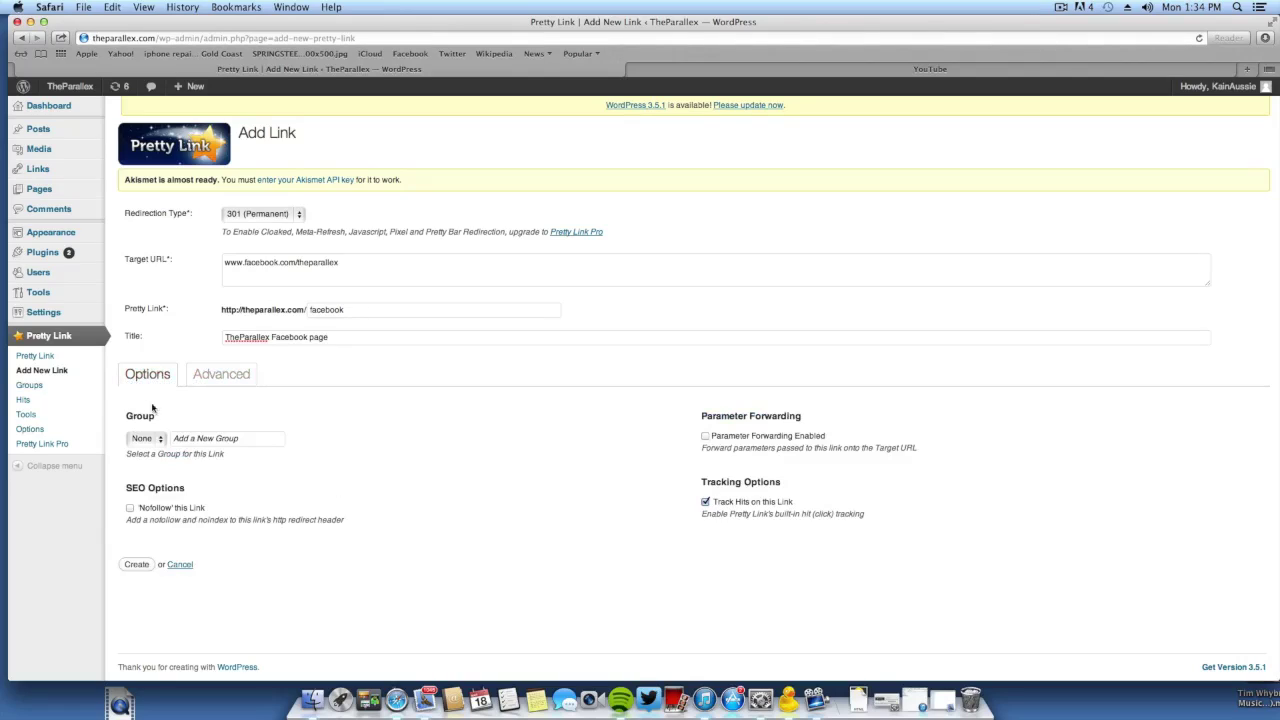
pyautogui.click(137, 565)
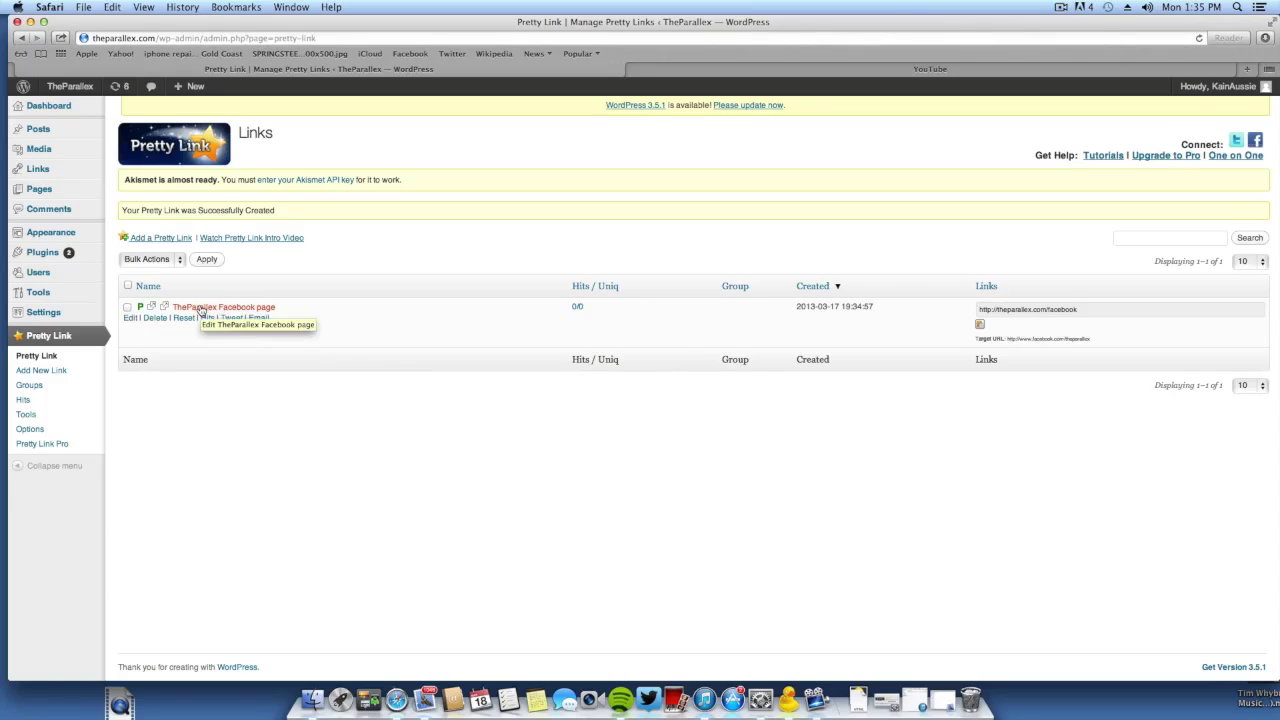
pyautogui.click(1061, 310)
pyautogui.rightClick(1061, 310)
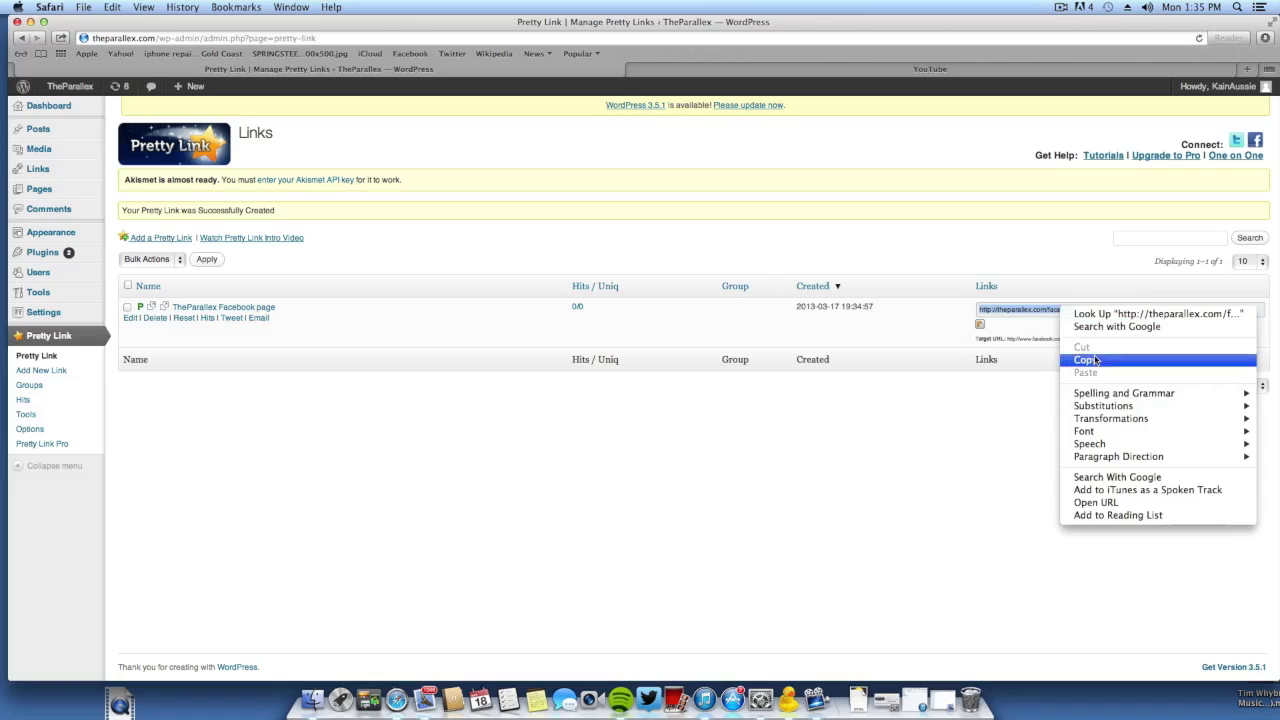
pyautogui.click(1085, 359)
# Paste theparallex.com/facebook into the address bar and browse the TheParallex Facebook page it opens.
pyautogui.click(772, 68)
pyautogui.click(776, 39)
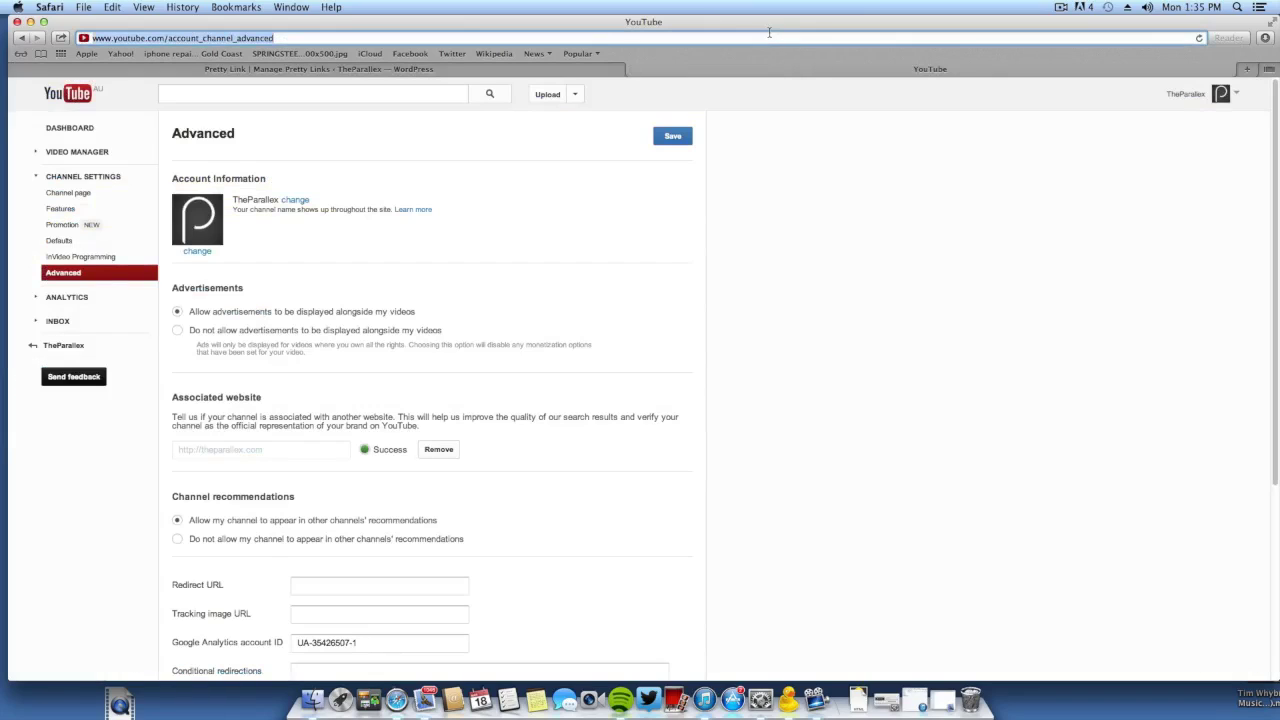
pyautogui.rightClick(779, 44)
pyautogui.click(762, 37)
pyautogui.rightClick(762, 37)
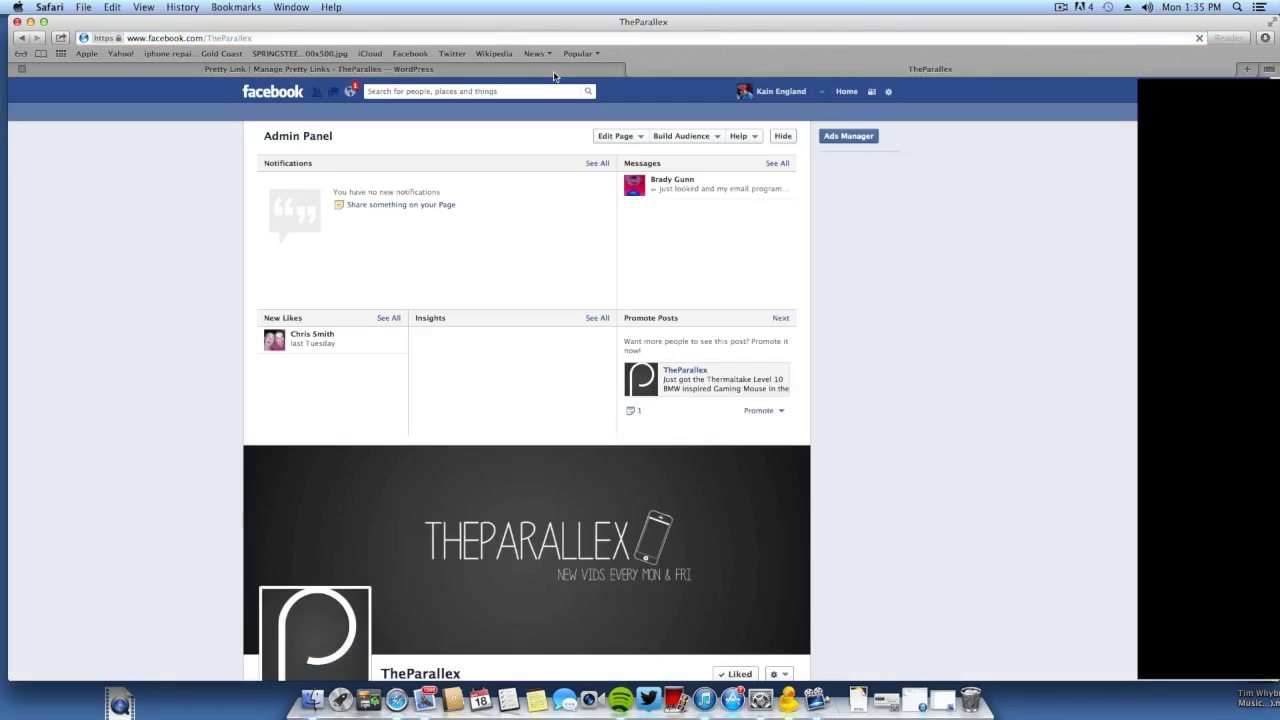
pyautogui.scroll(-3, 556, 150)
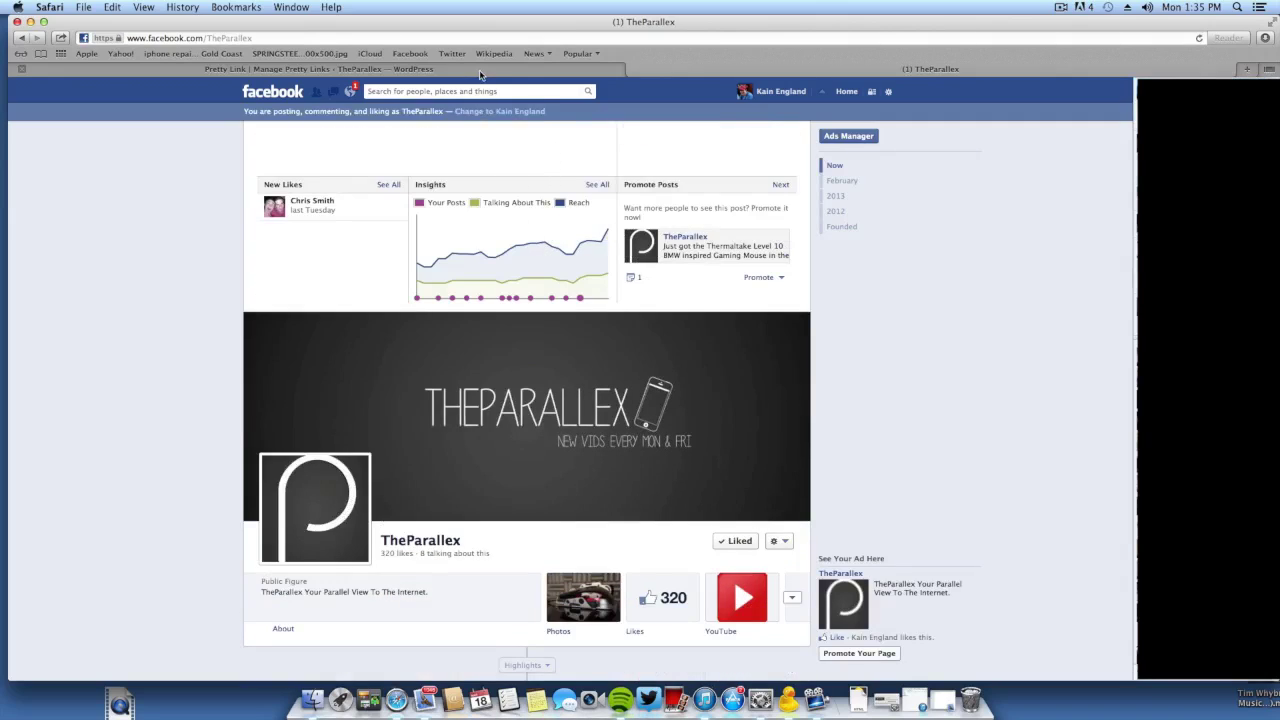
pyautogui.scroll(-10, 383, 355)
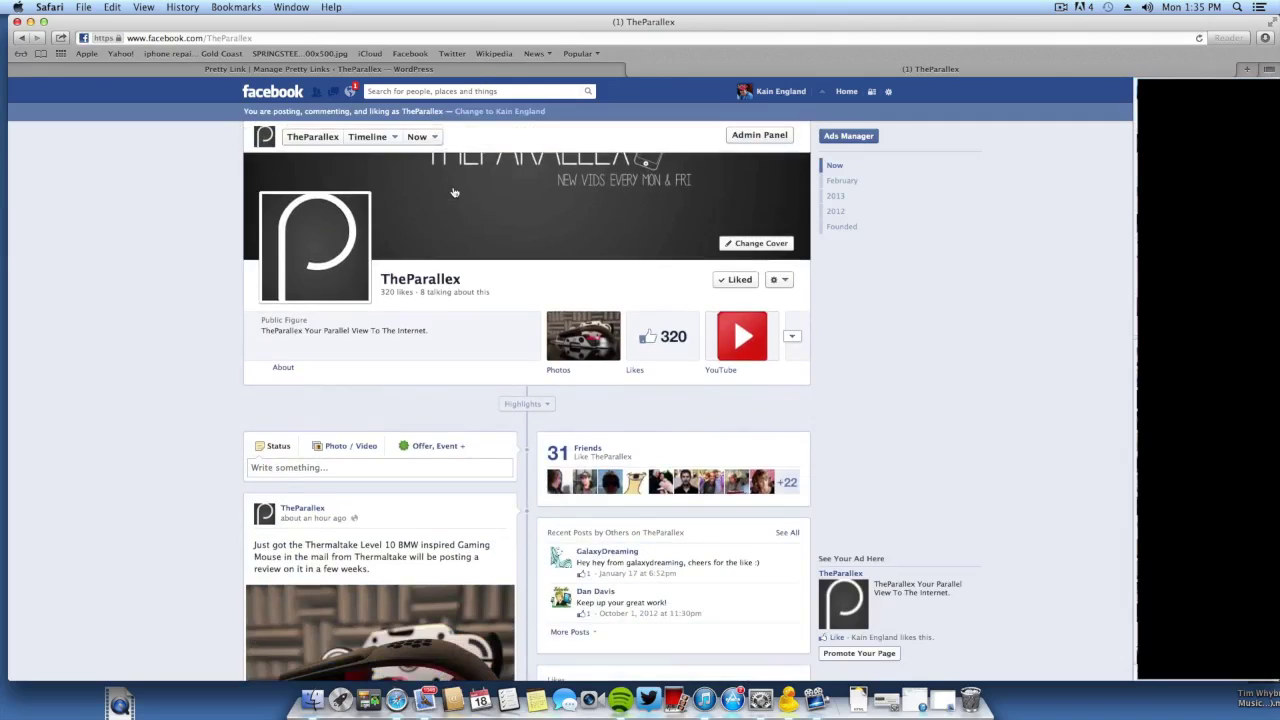
pyautogui.scroll(-5, 383, 355)
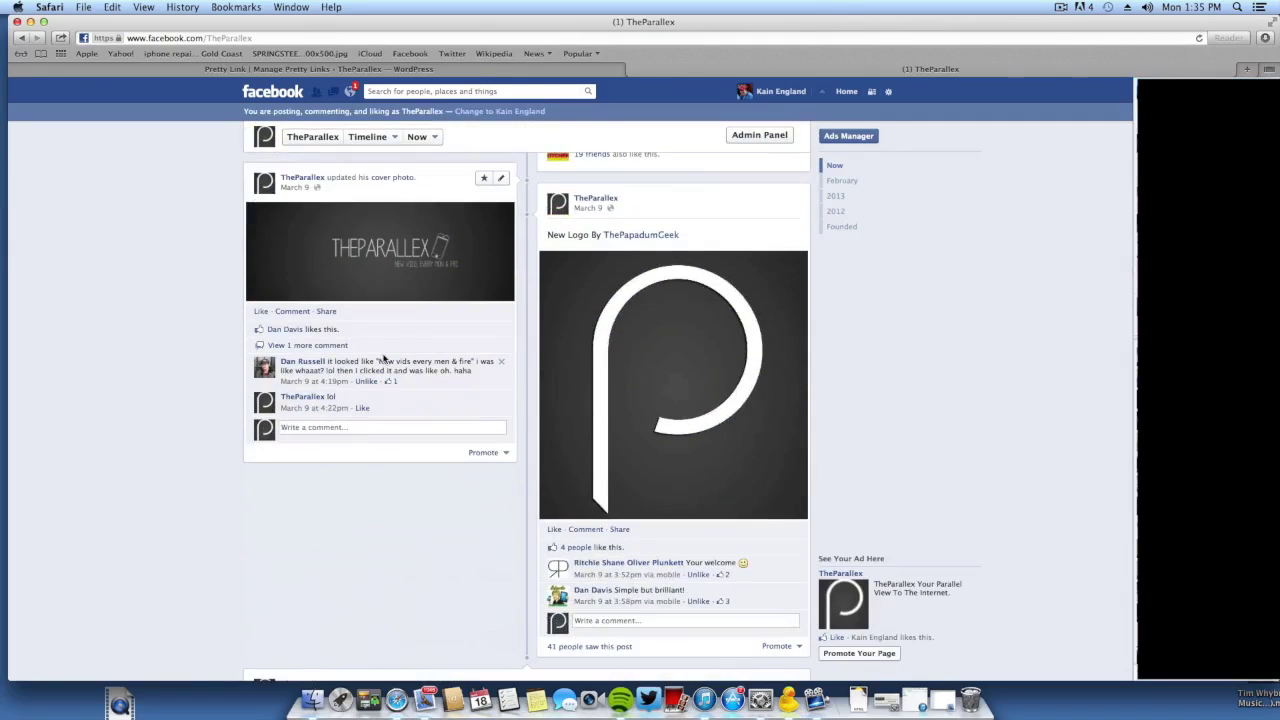
pyautogui.scroll(-5, 383, 358)
pyautogui.scroll(15, 383, 345)
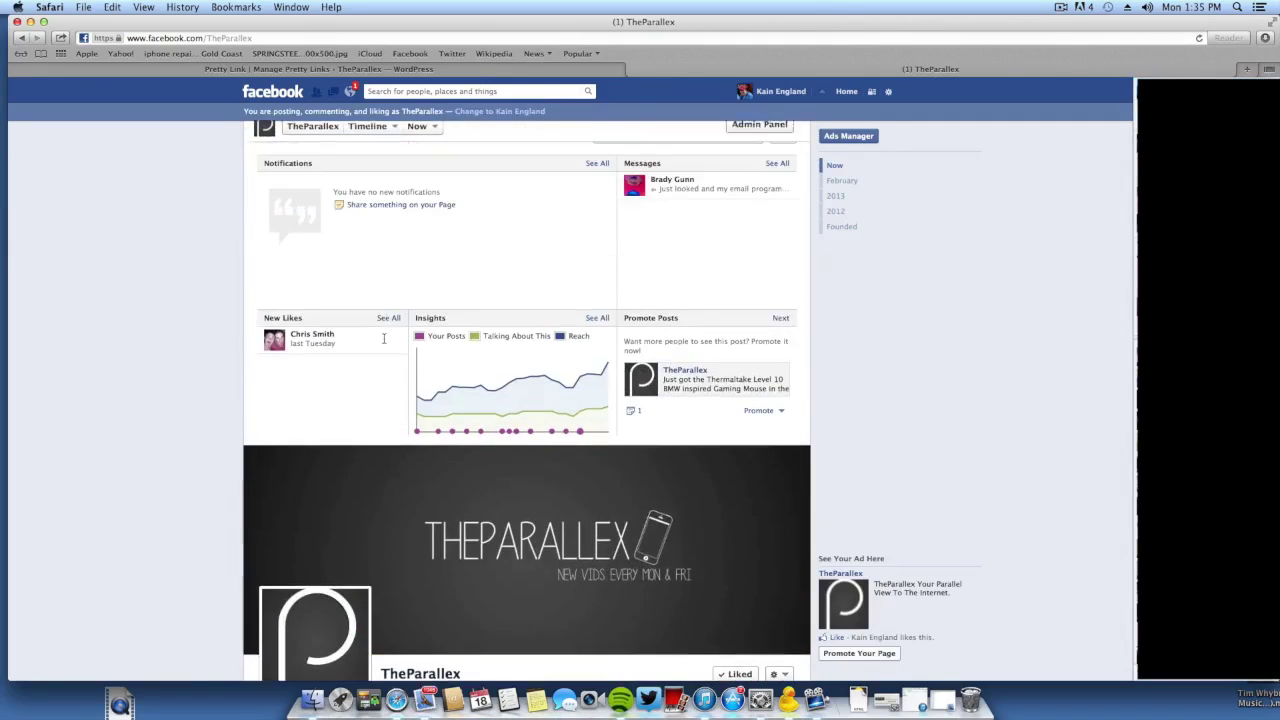
pyautogui.click(619, 38)
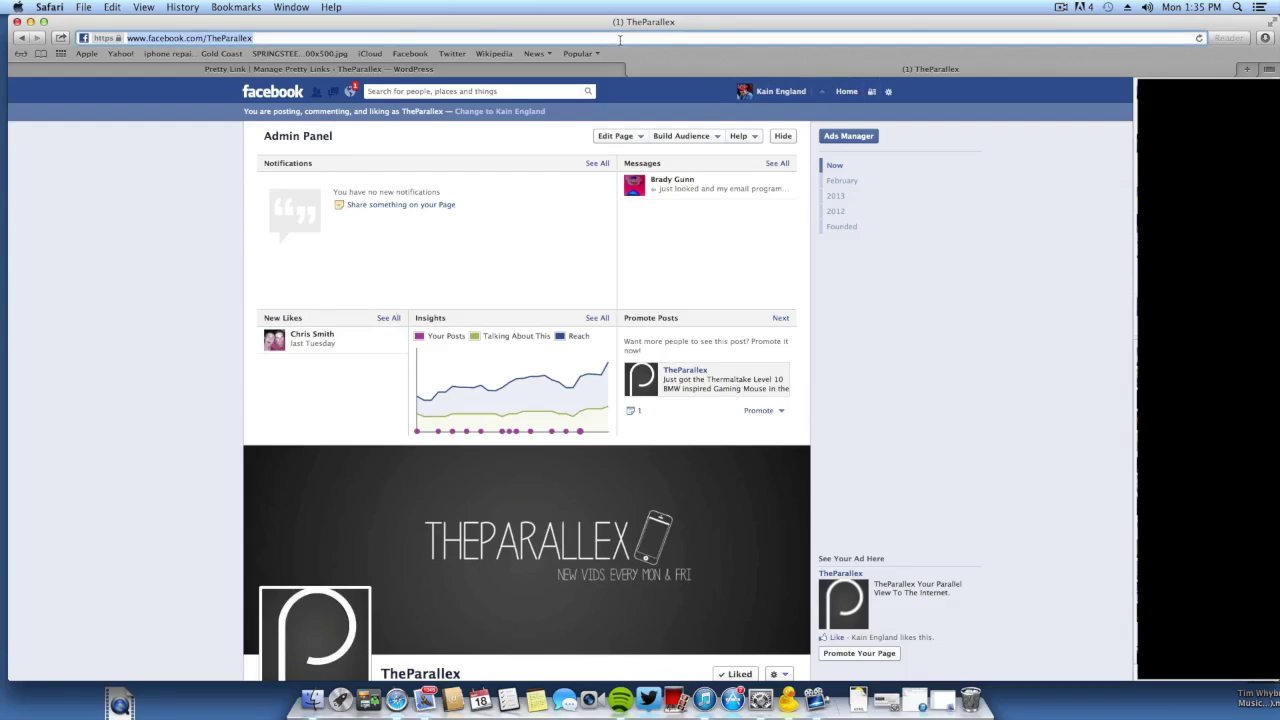
# Add a 'Check Out My Facebook Page' speech bubble to the Ferrari P200 video, widened to one line.
pyautogui.write('youtube.com')
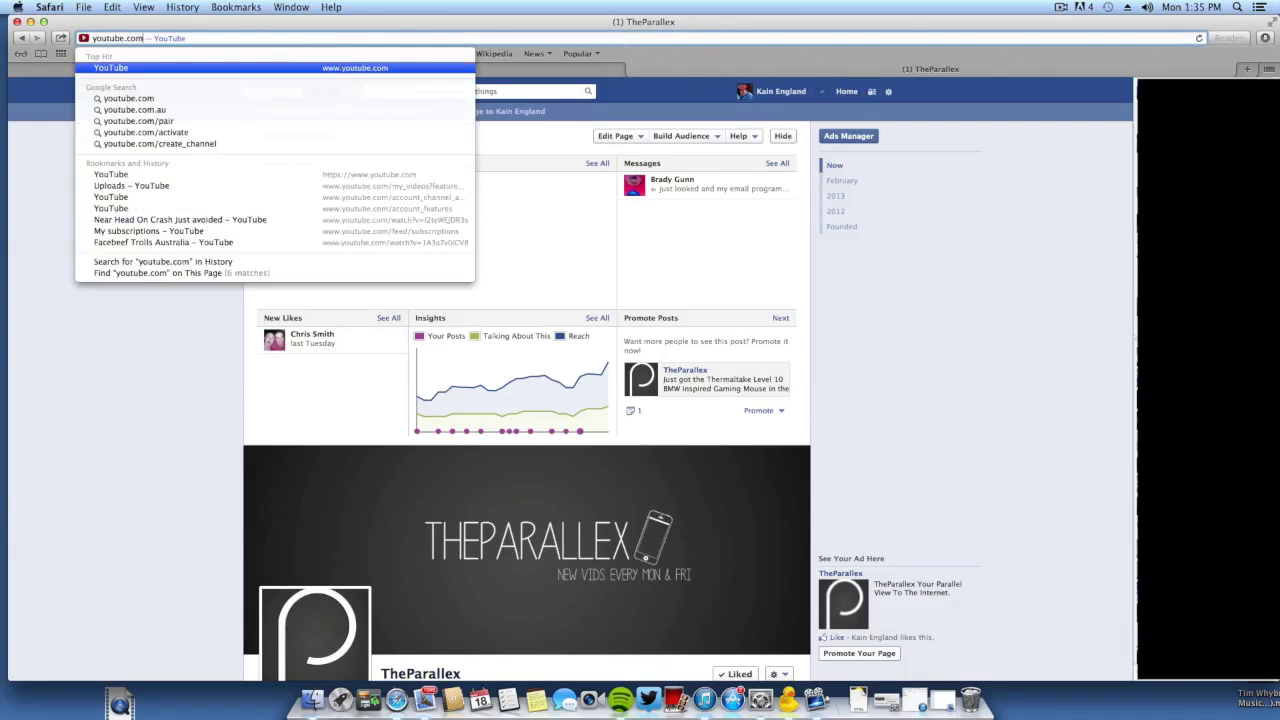
pyautogui.press('Return')
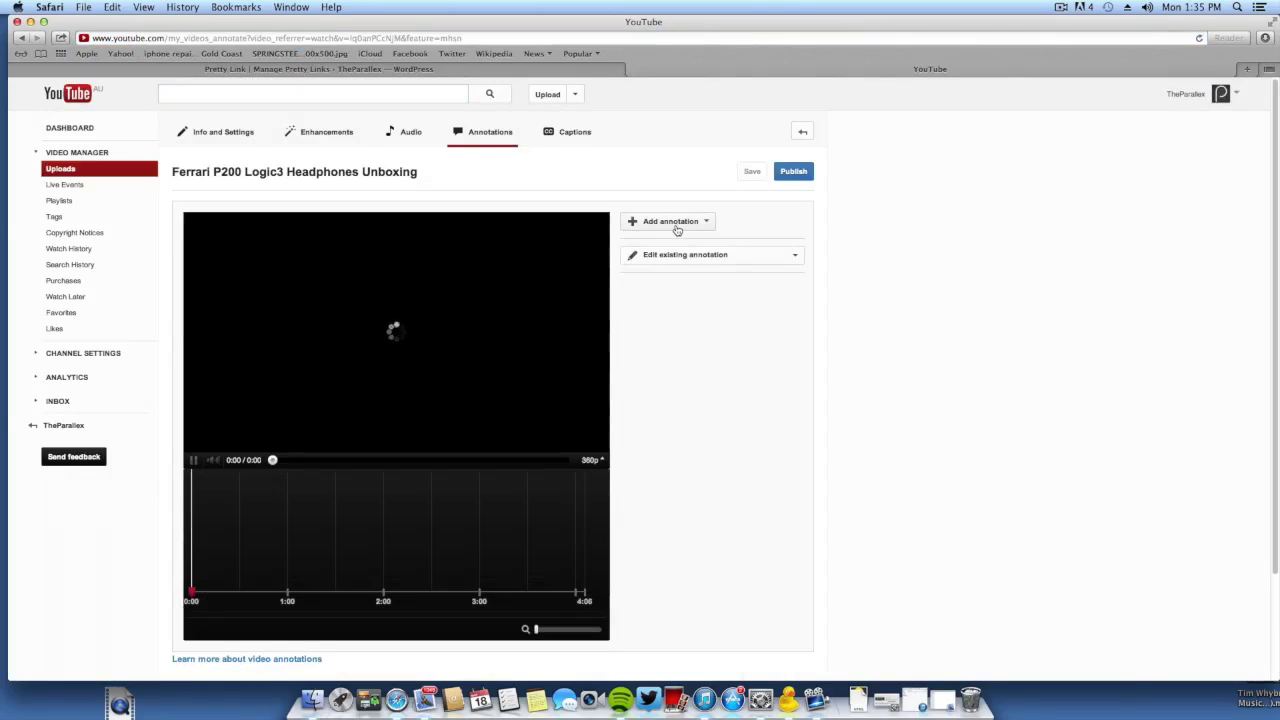
pyautogui.click(677, 222)
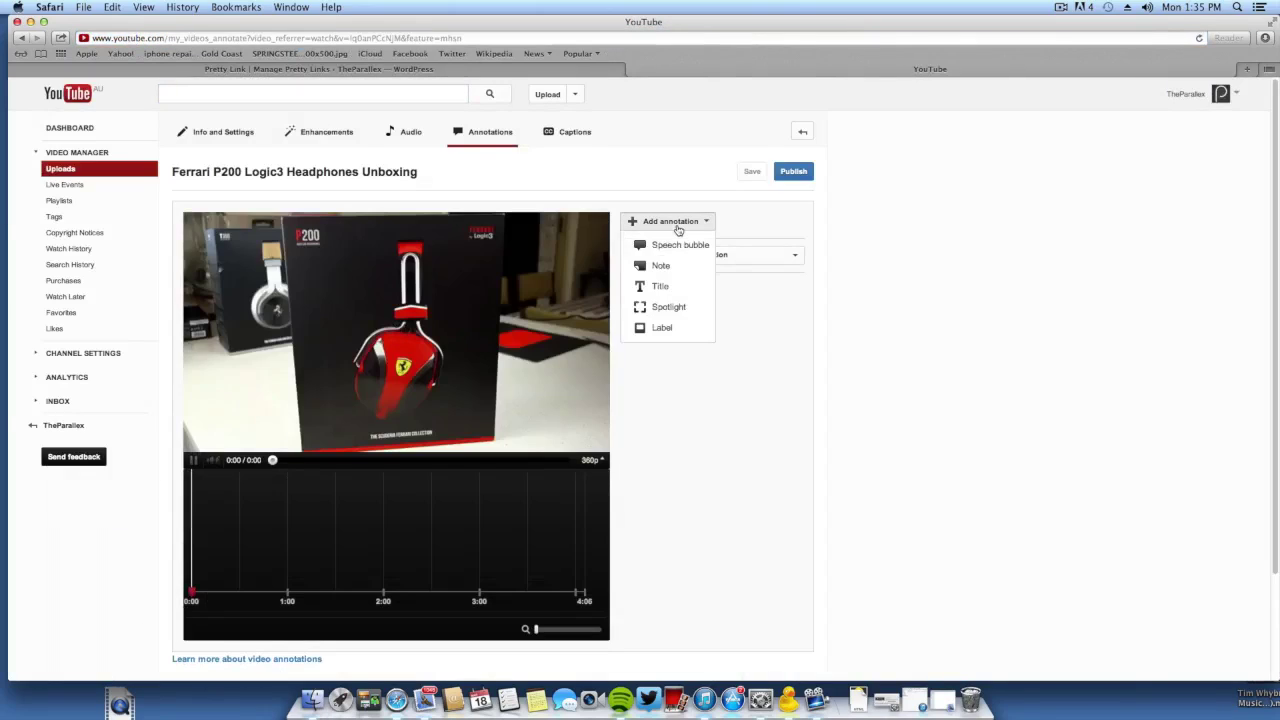
pyautogui.click(195, 464)
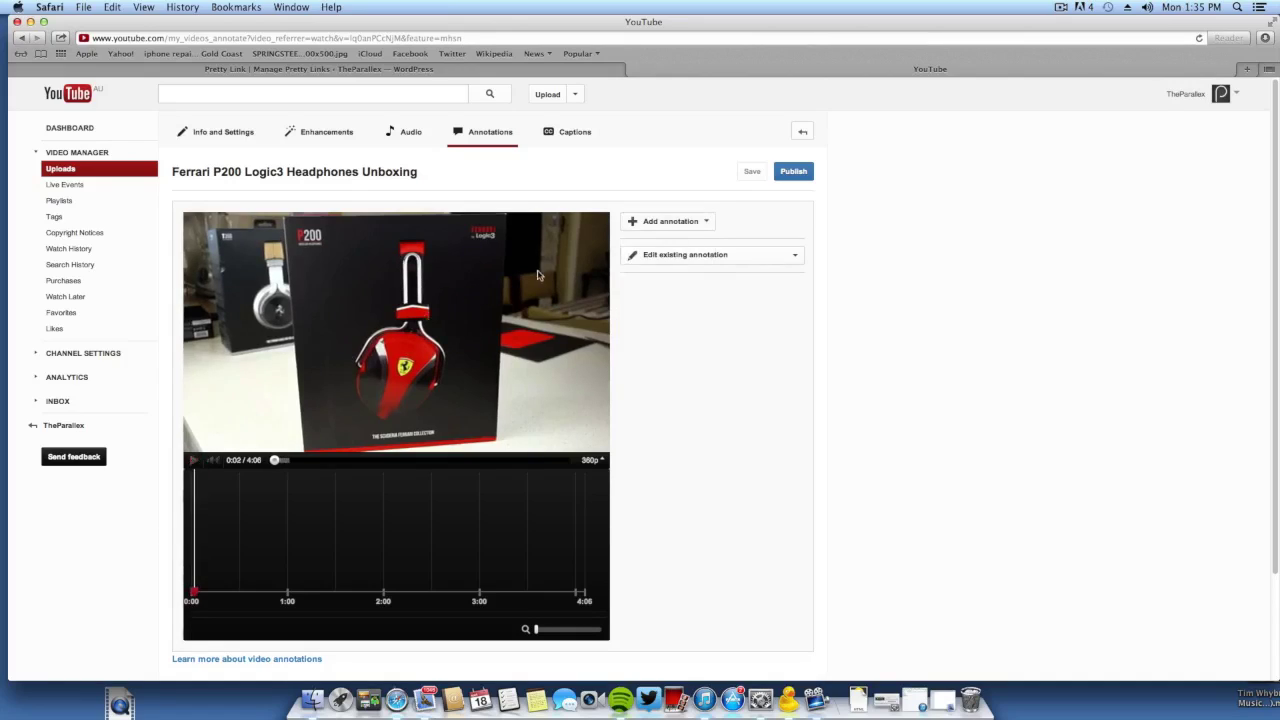
pyautogui.click(665, 222)
pyautogui.click(690, 245)
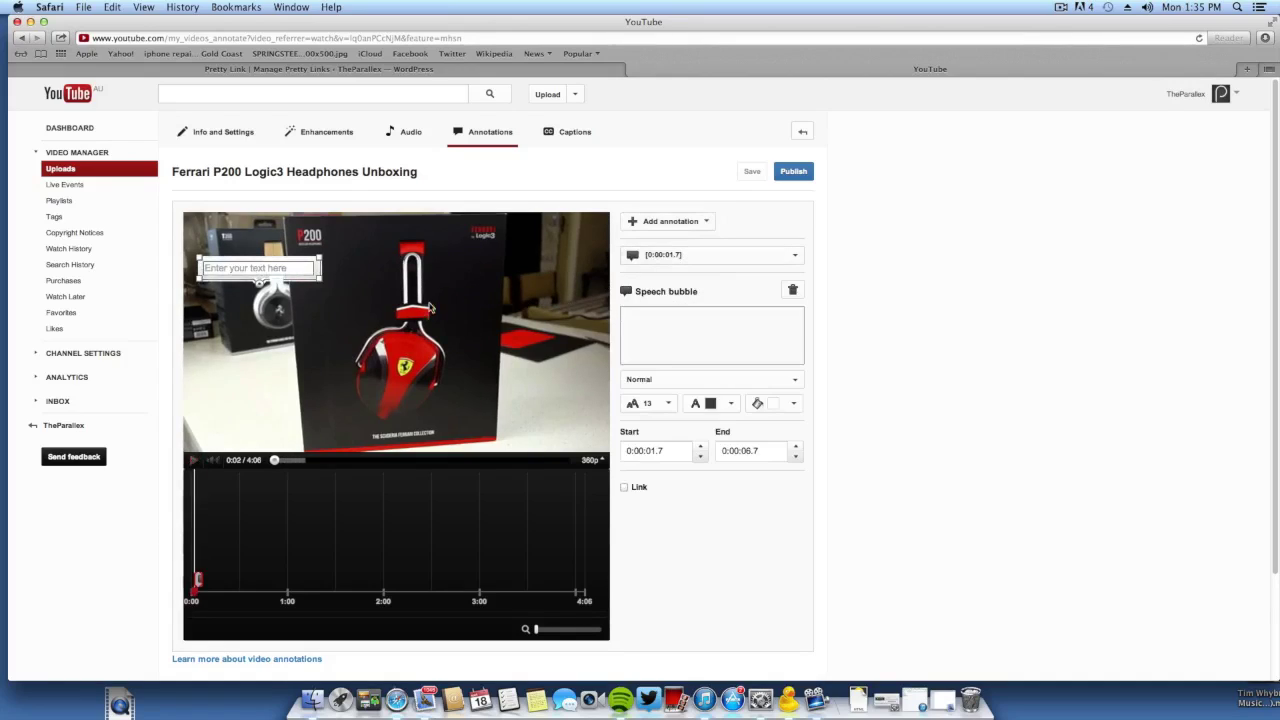
pyautogui.write('Che')
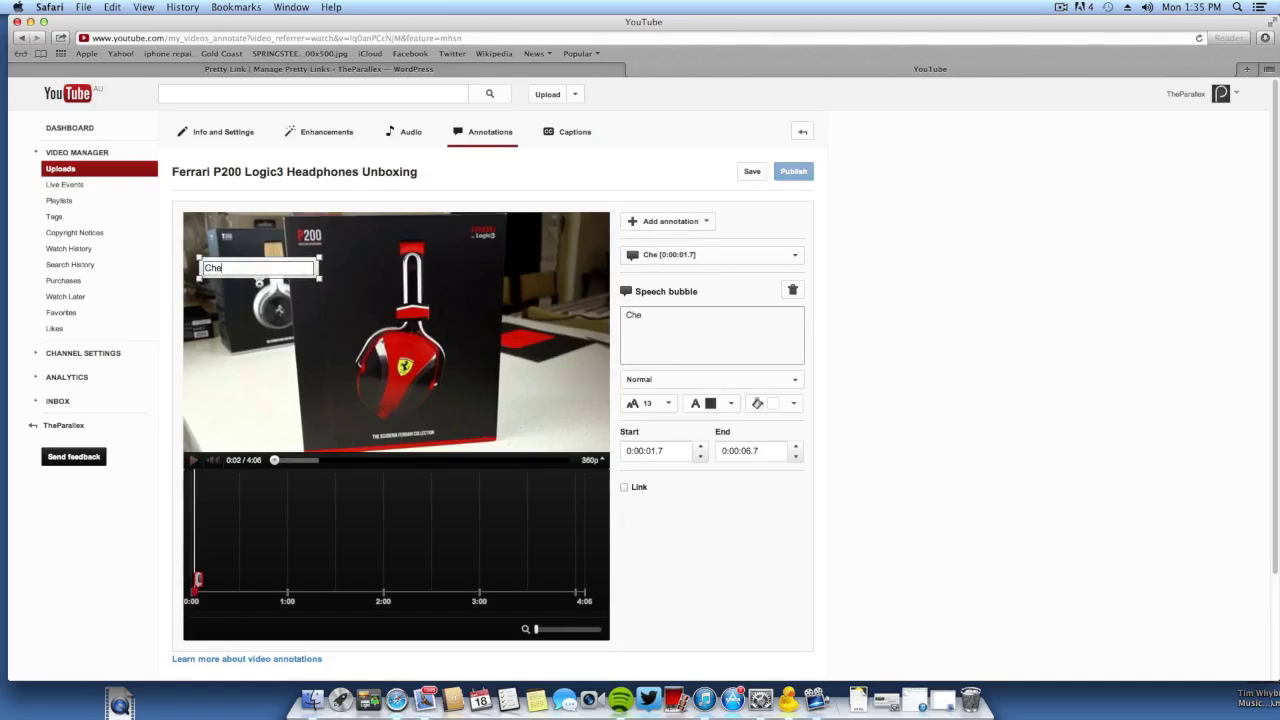
pyautogui.write('ck Out My Face')
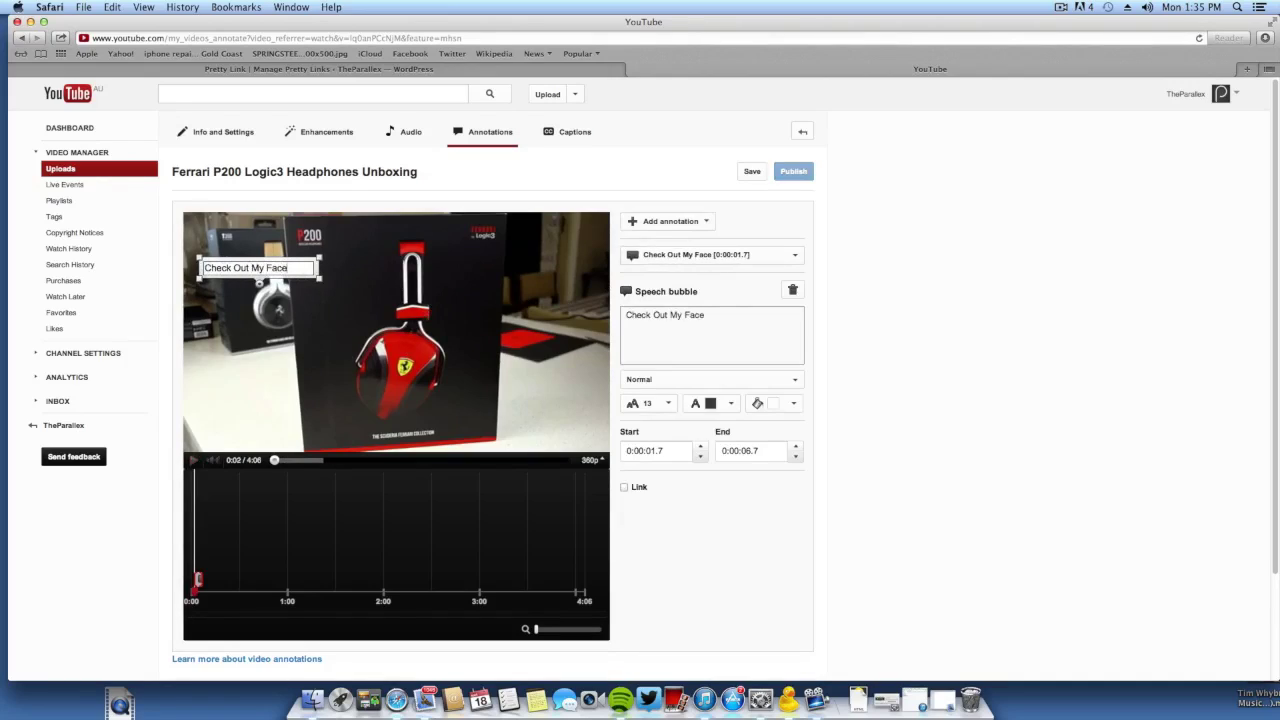
pyautogui.write('book Page')
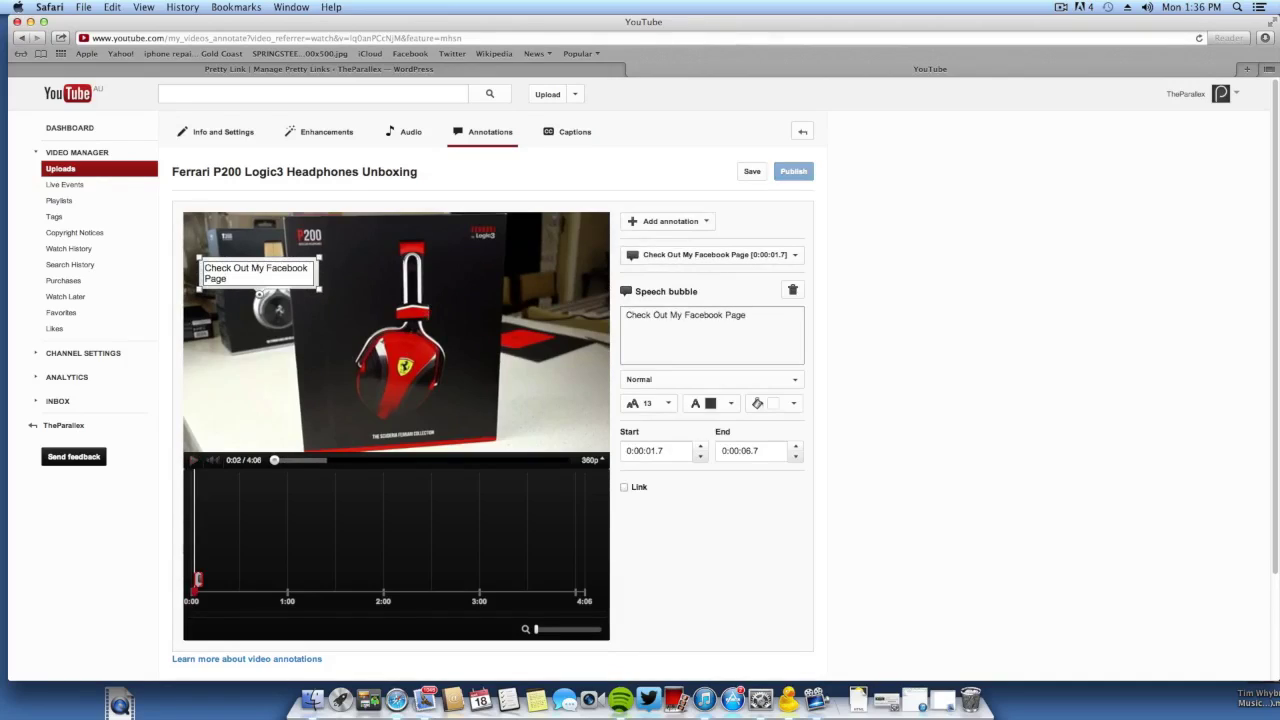
pyautogui.moveTo(320, 289)
pyautogui.mouseDown()
pyautogui.moveTo(365, 285)
pyautogui.moveTo(607, 454)
pyautogui.mouseUp()
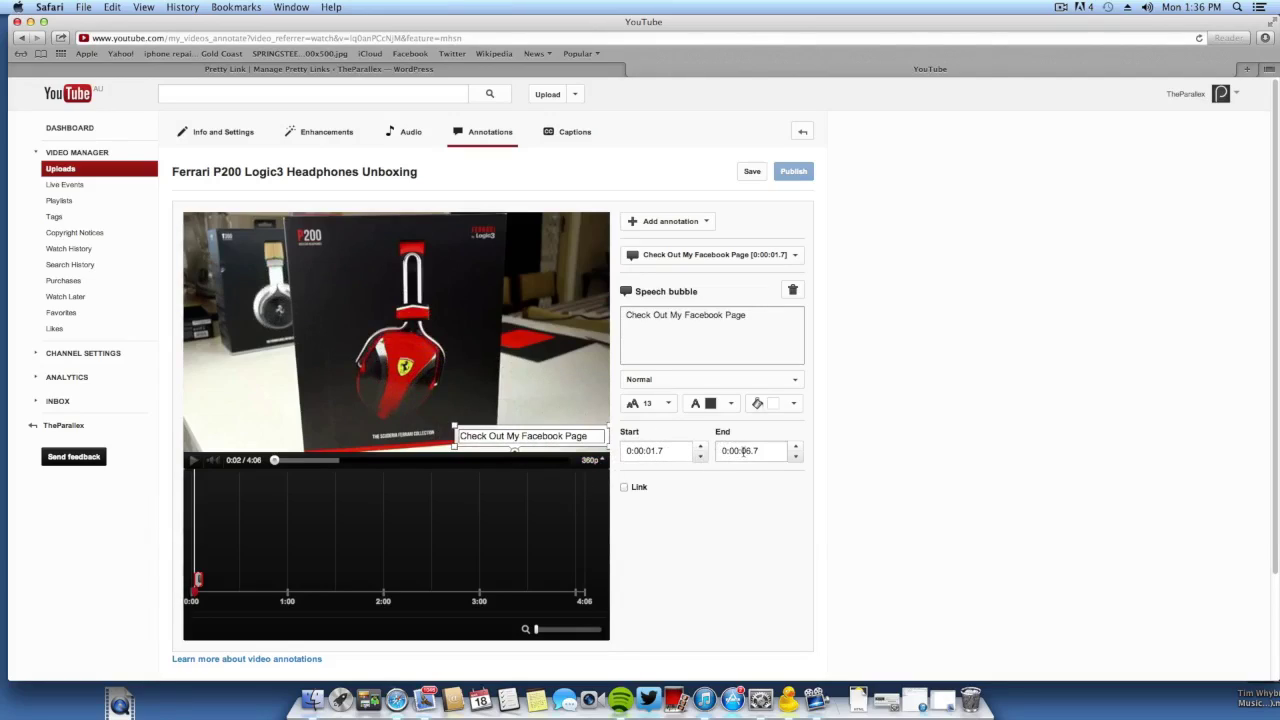
pyautogui.click(628, 489)
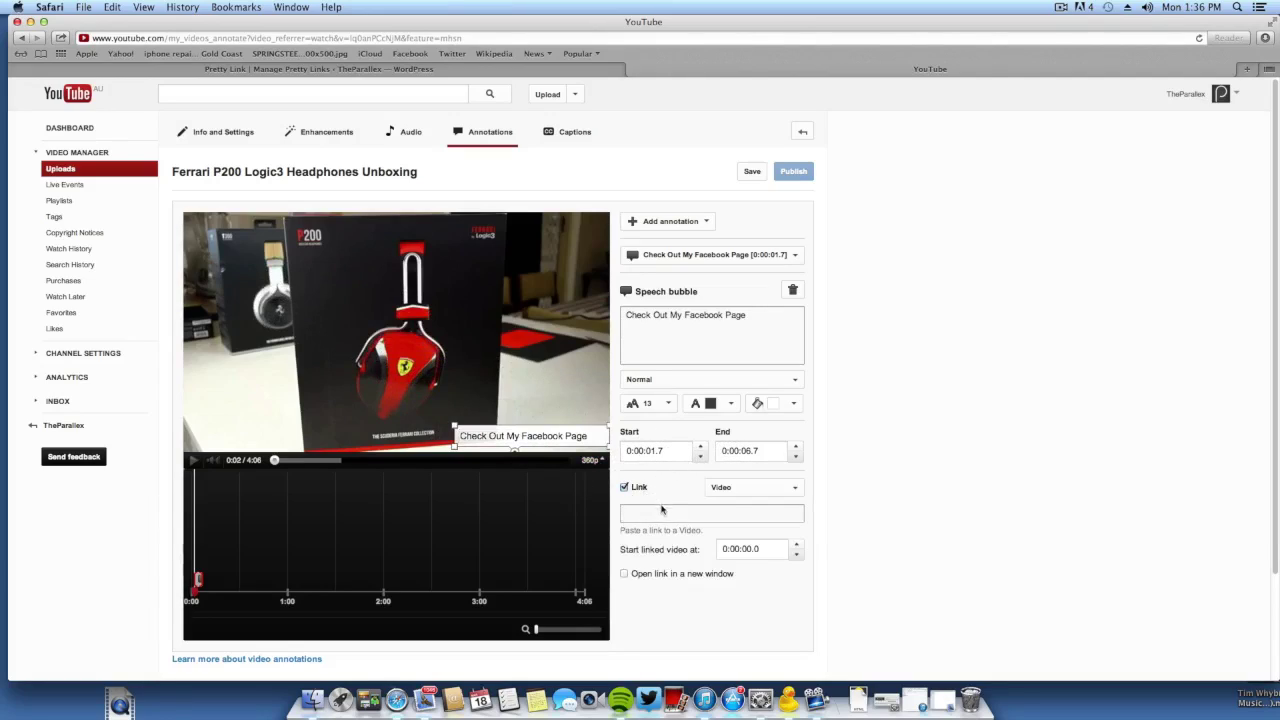
pyautogui.click(728, 489)
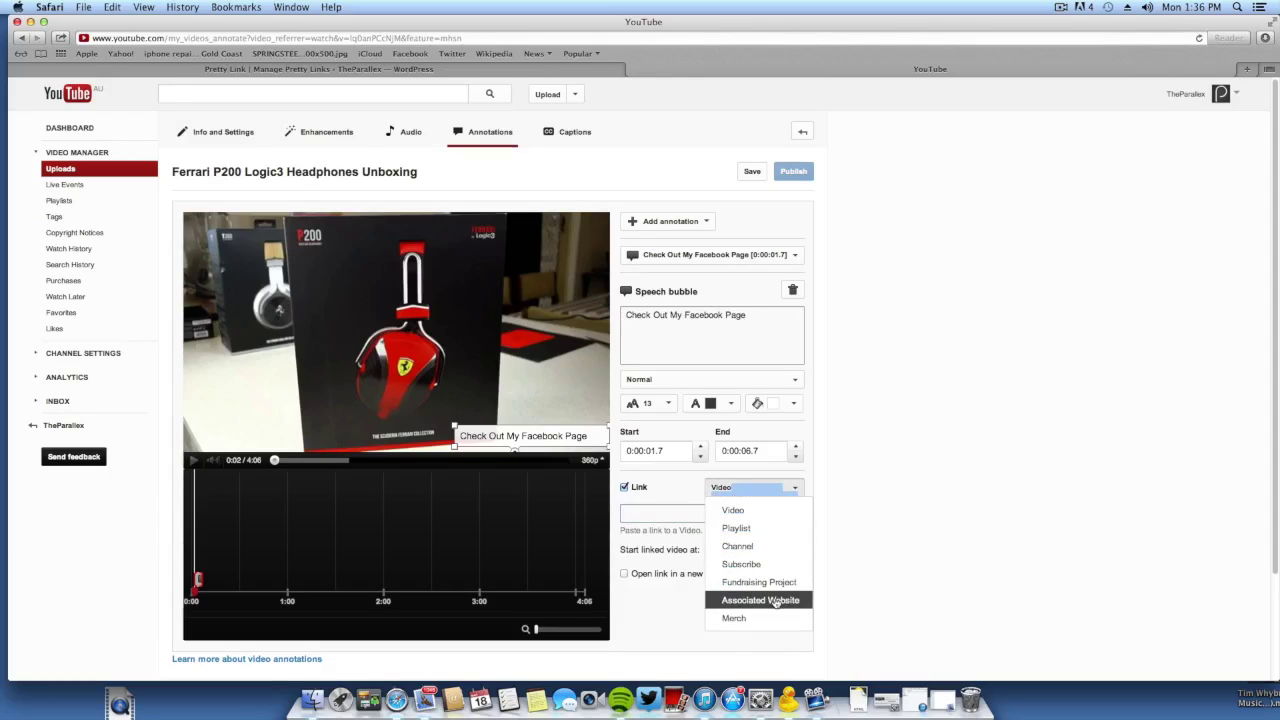
pyautogui.click(776, 601)
pyautogui.click(720, 515)
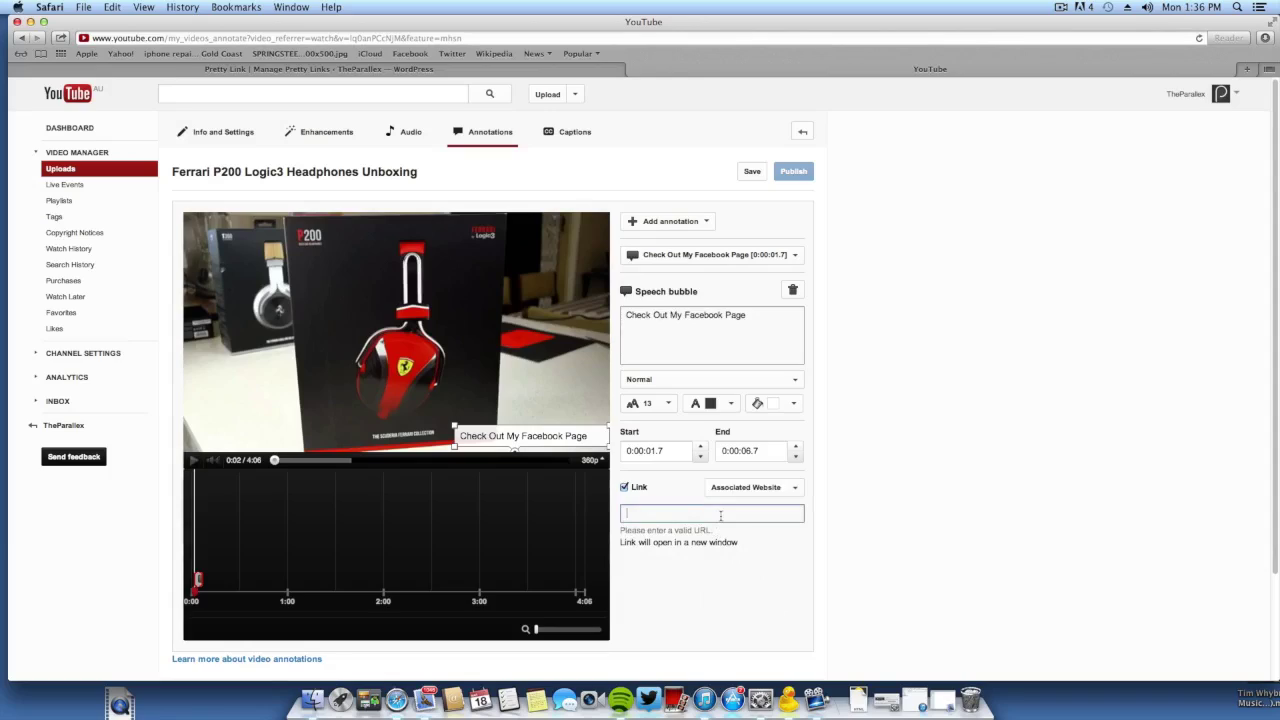
pyautogui.write('www.theparallex.com/')
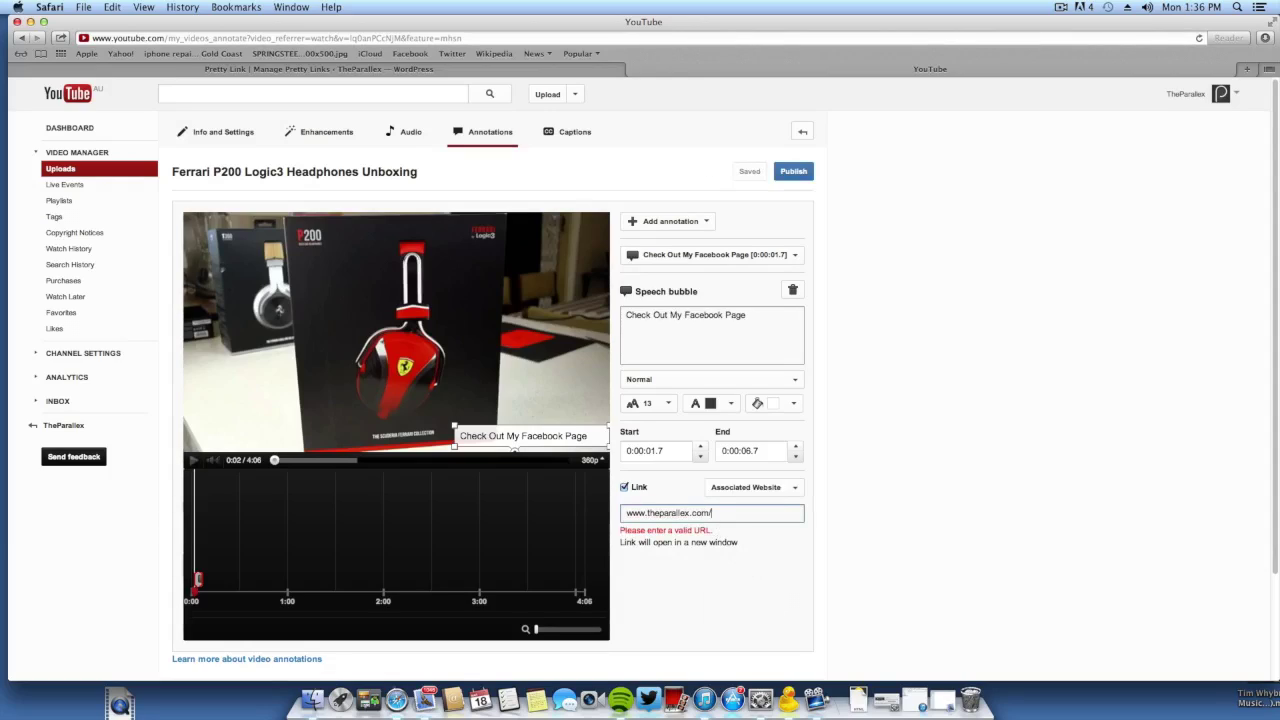
pyautogui.write('facebook')
pyautogui.click(788, 177)
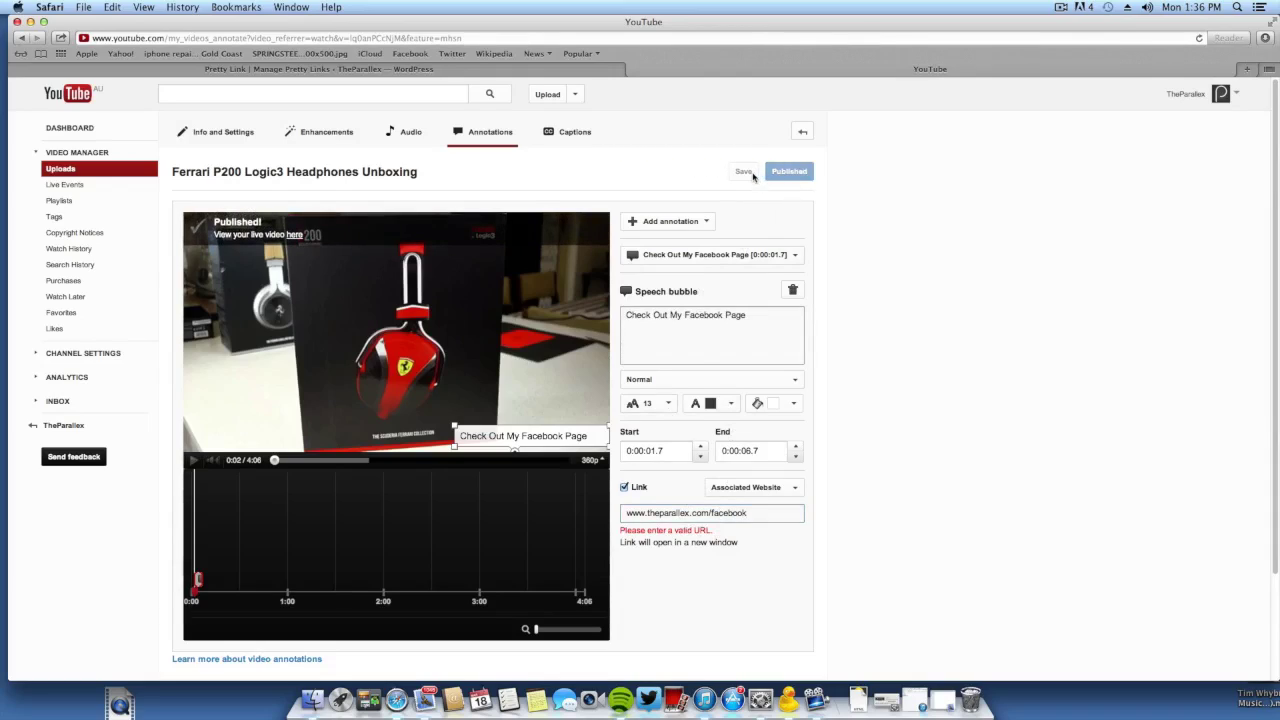
pyautogui.click(297, 237)
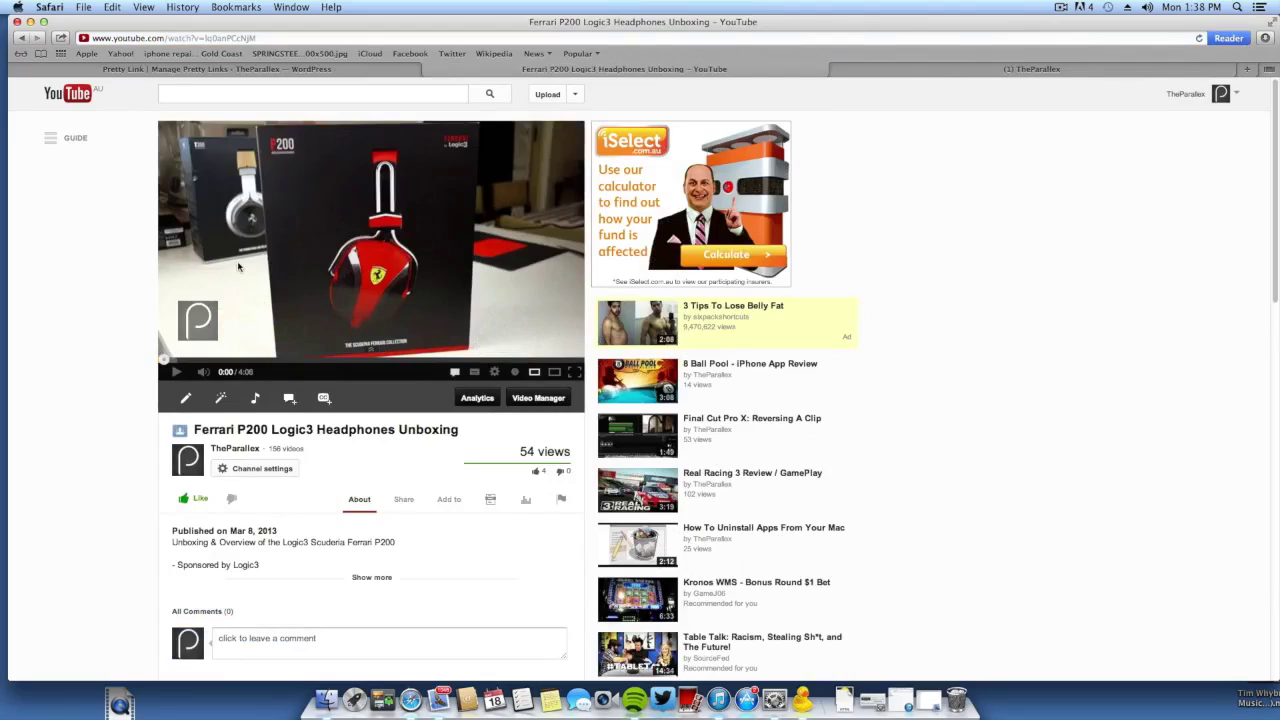
# Pause the live video at the bubble, follow it to Facebook, then return to WordPress Pretty Links.
pyautogui.click(284, 295)
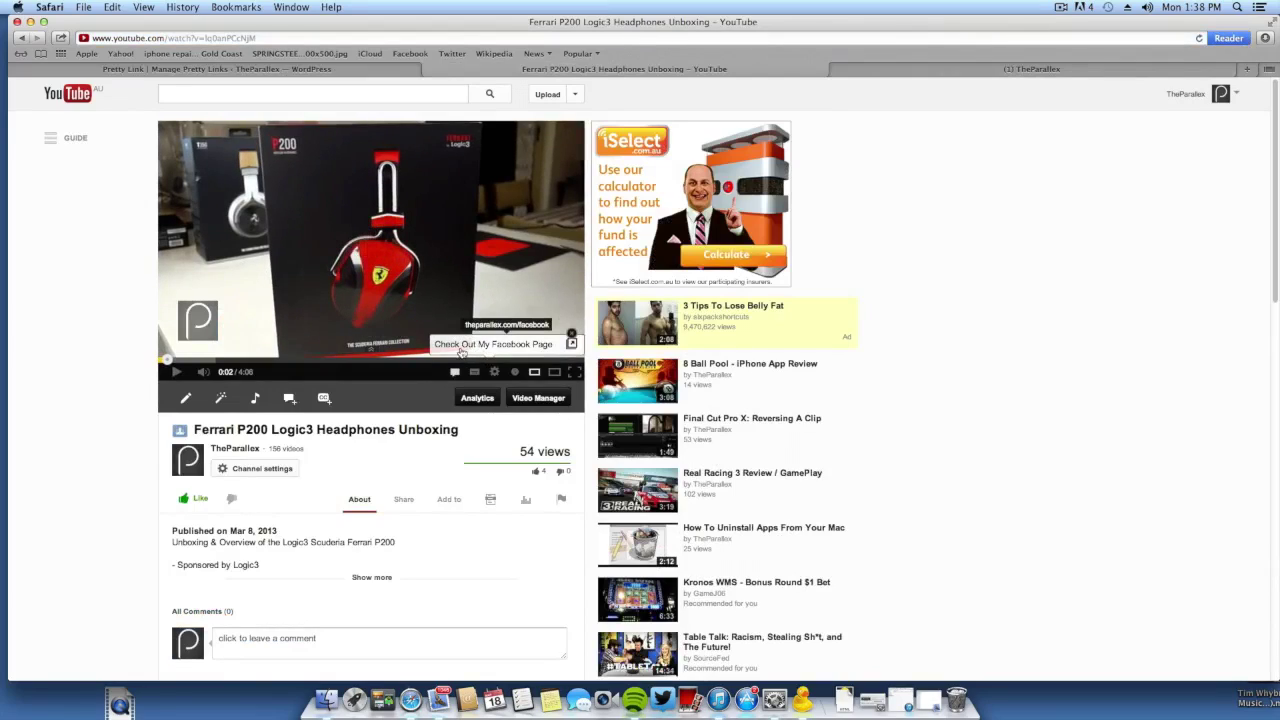
pyautogui.click(553, 352)
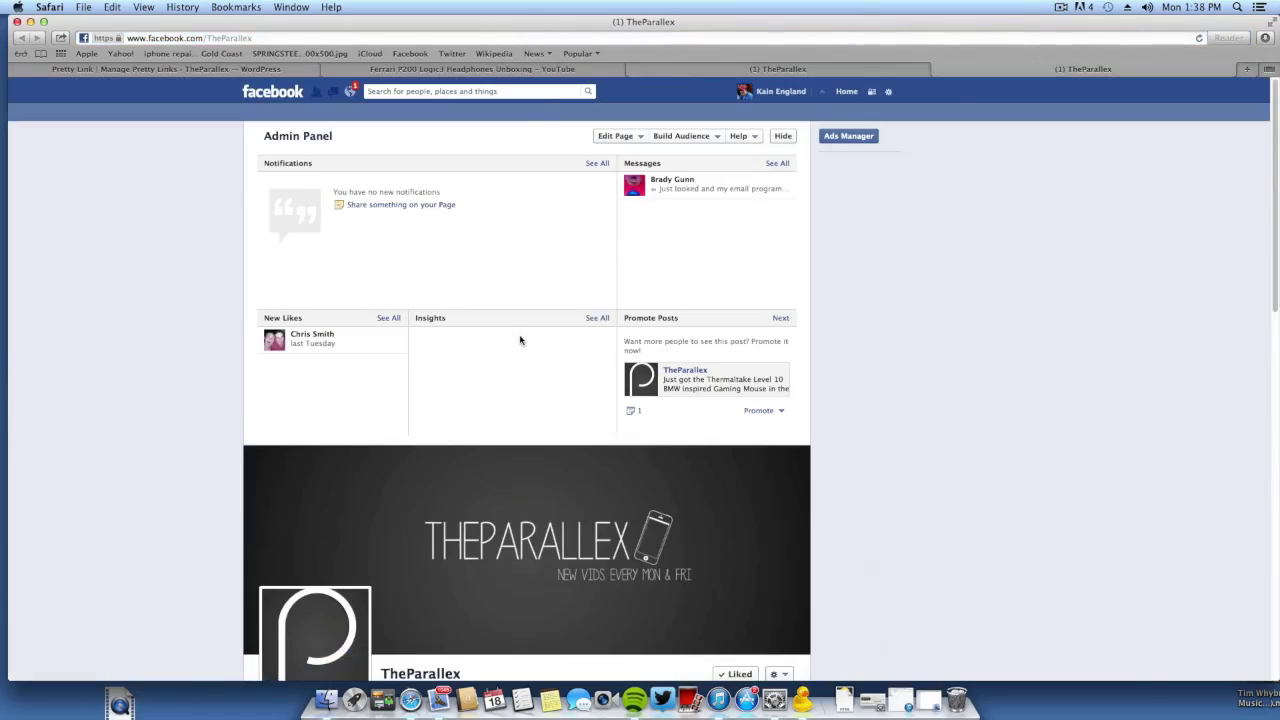
pyautogui.scroll(-5, 519, 340)
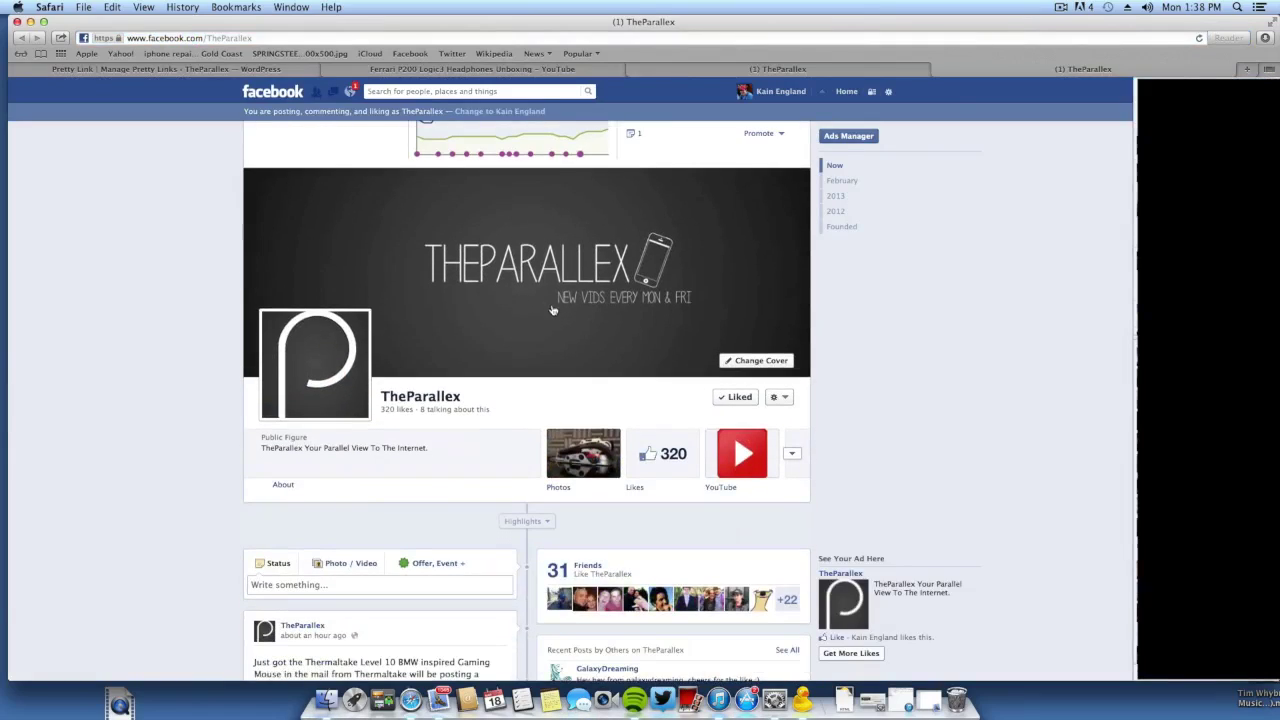
pyautogui.click(205, 71)
pyautogui.moveTo(234, 308)
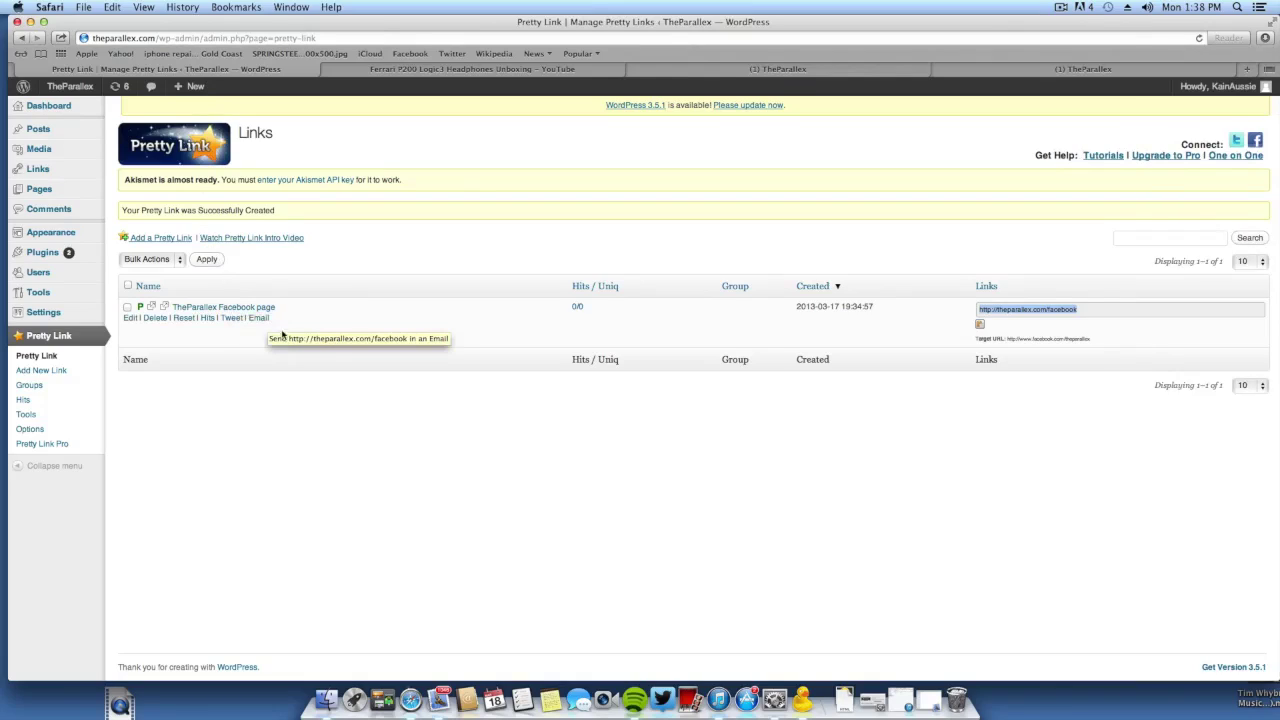
pyautogui.moveTo(246, 337)
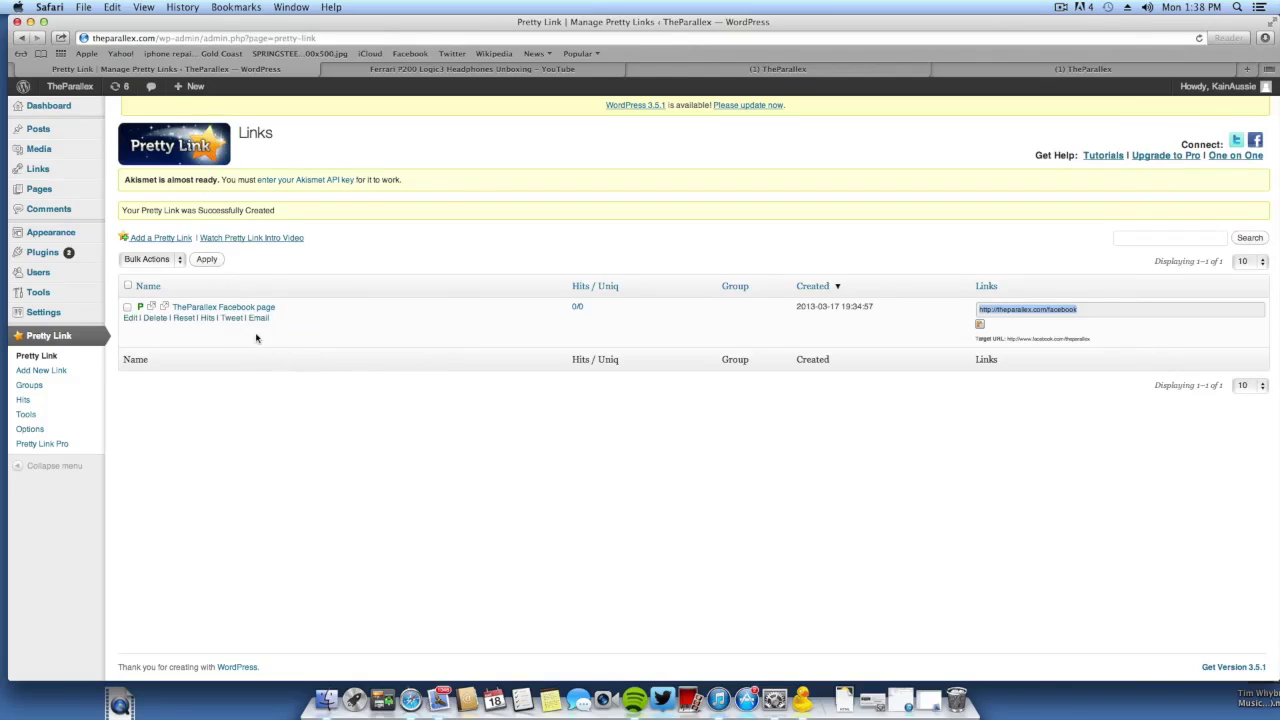